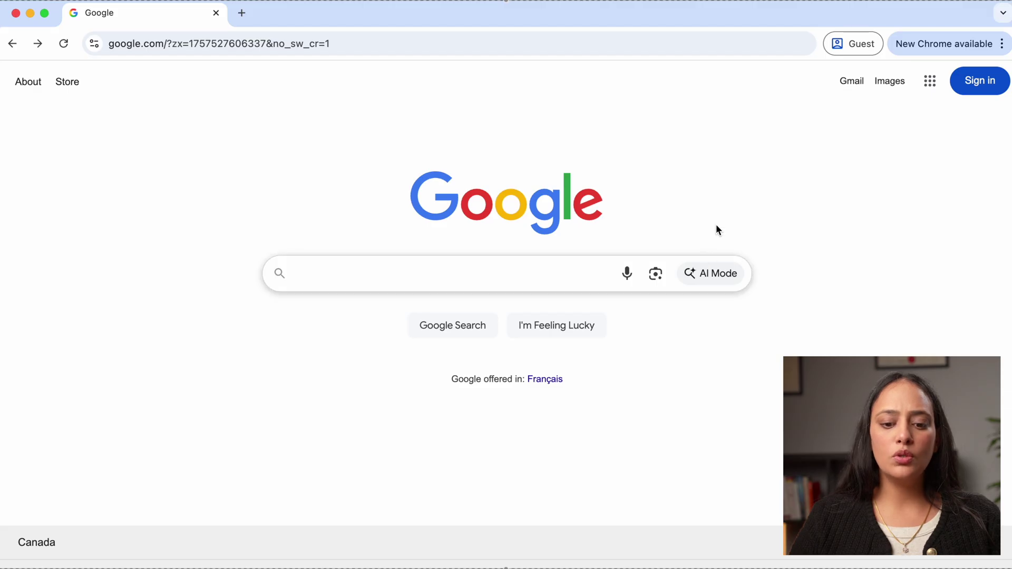
Search Google for 'ircc webform'
{"action": "left_click", "coordinate": [548, 271]}
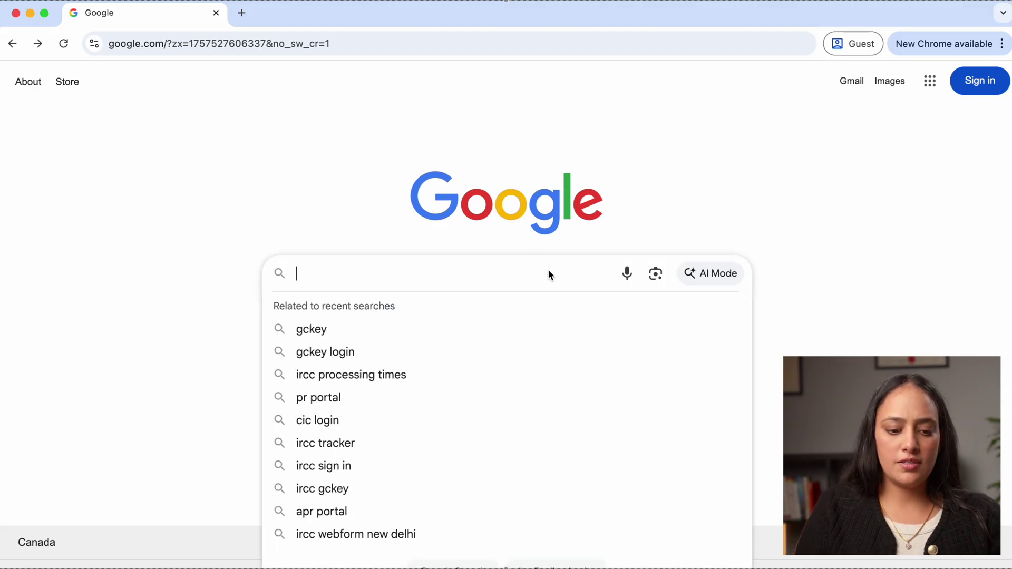
{"action": "type", "text": "ircc "}
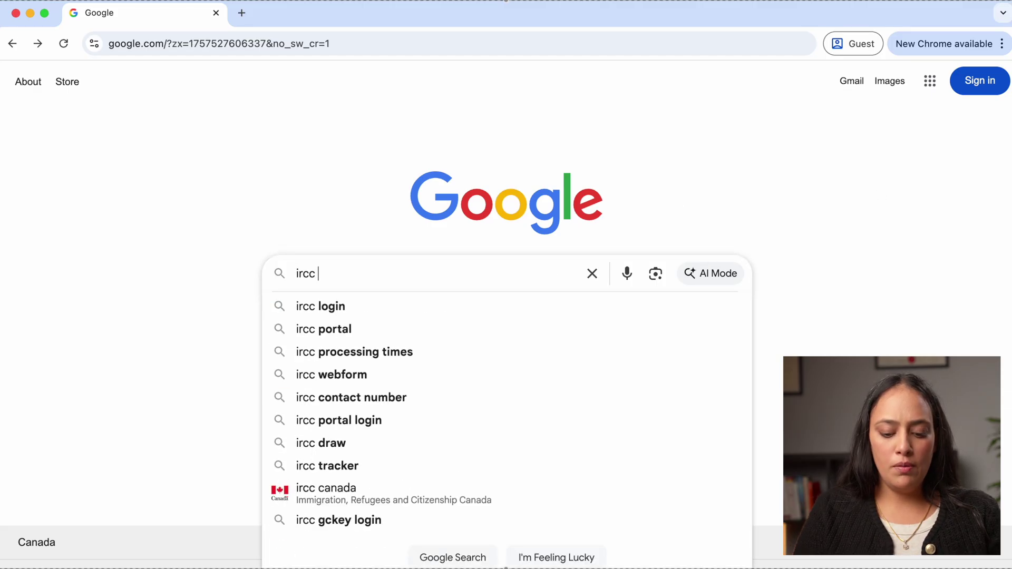
{"action": "type", "text": "webform"}
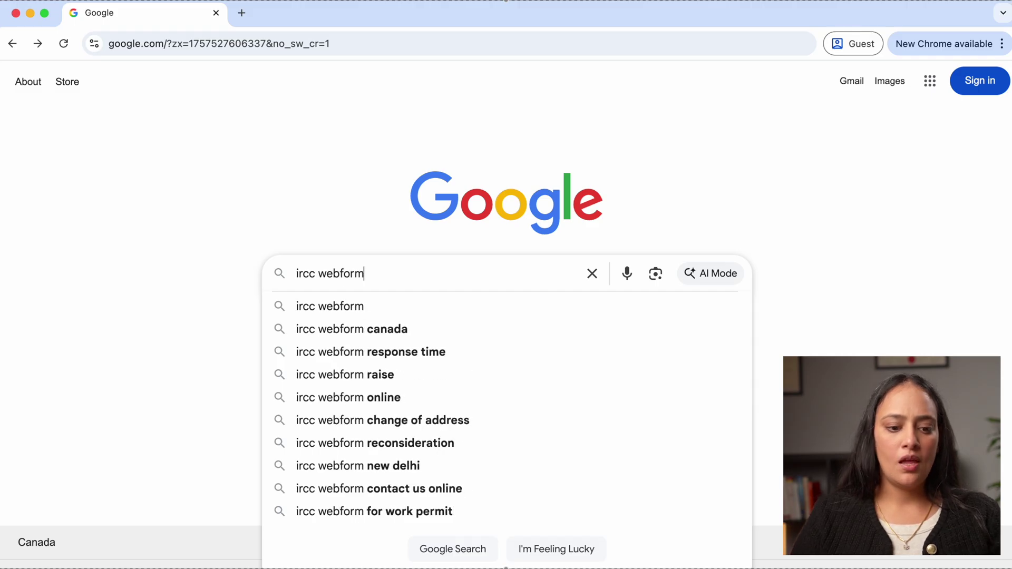
{"action": "key", "text": "Return"}
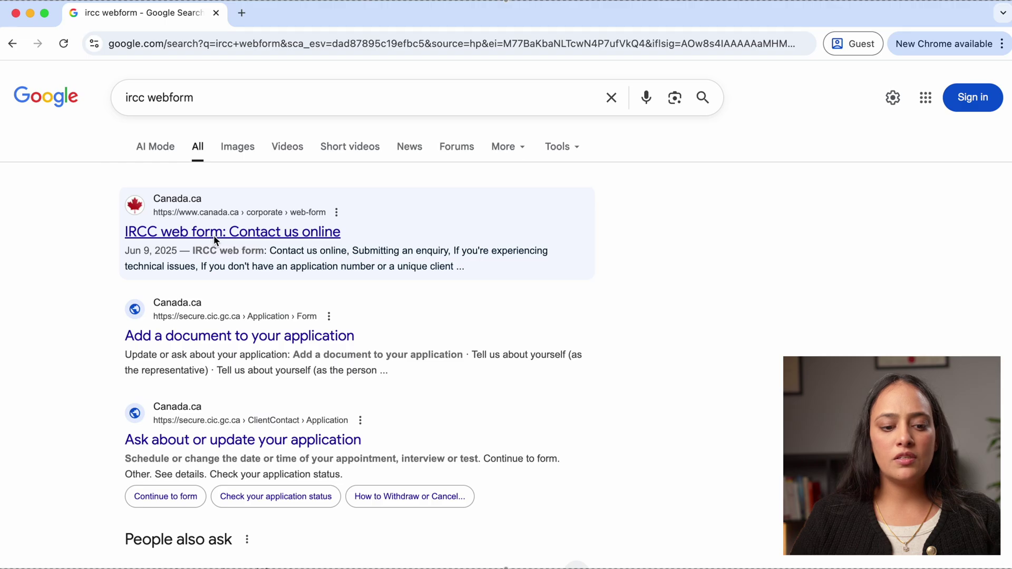
Open the 'IRCC web form: Contact us online' result and scroll to its five contact option tiles
{"action": "left_click", "coordinate": [245, 236]}
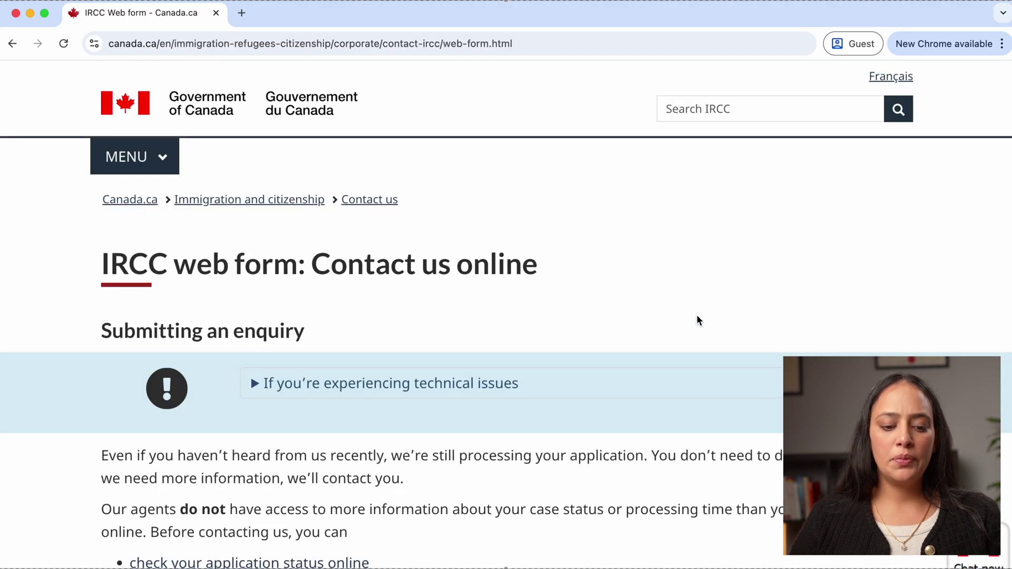
{"action": "scroll", "coordinate": [697, 316], "scroll_direction": "down", "scroll_amount": 5}
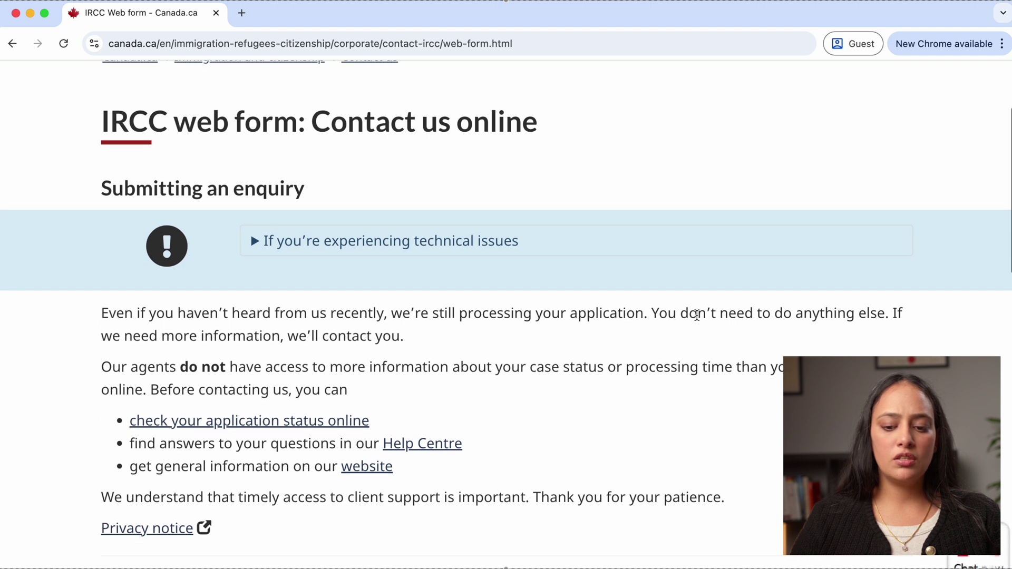
{"action": "scroll", "coordinate": [697, 316], "scroll_direction": "down", "scroll_amount": 10}
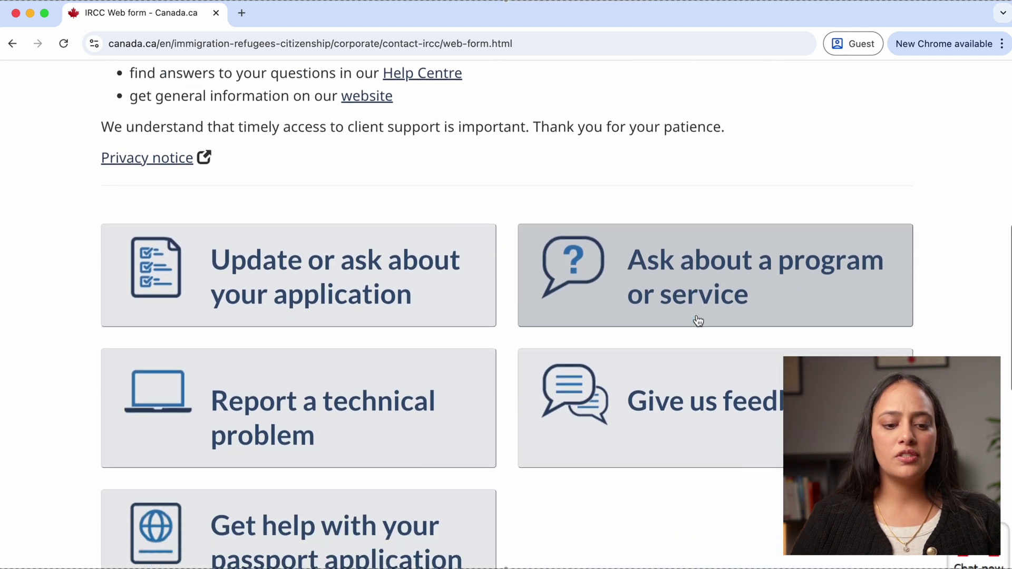
{"action": "scroll", "coordinate": [698, 320], "scroll_direction": "down", "scroll_amount": 2}
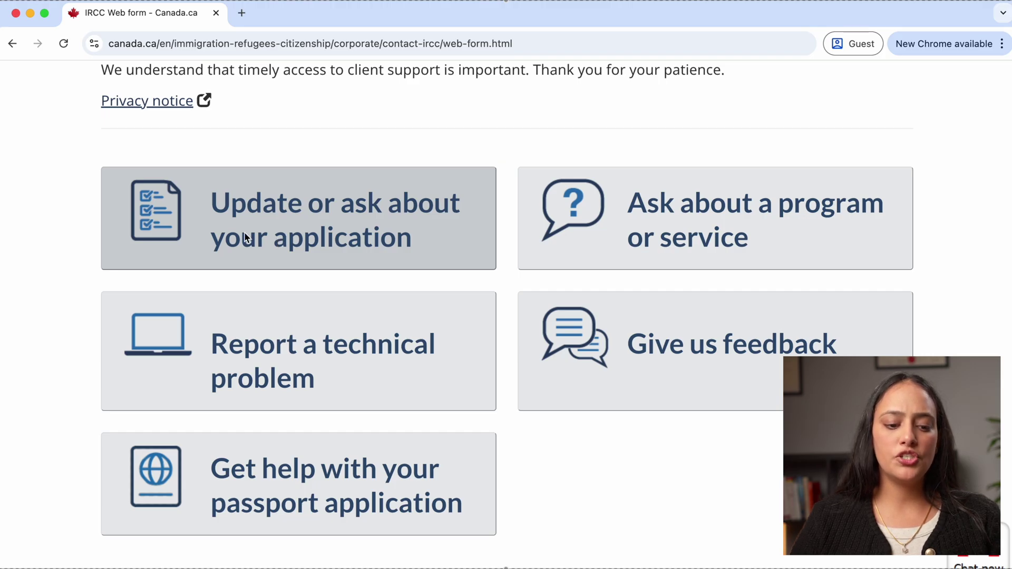
Browse the 'Update or ask about your application' options and start the 'Add a document to your application' form
{"action": "left_click", "coordinate": [287, 231]}
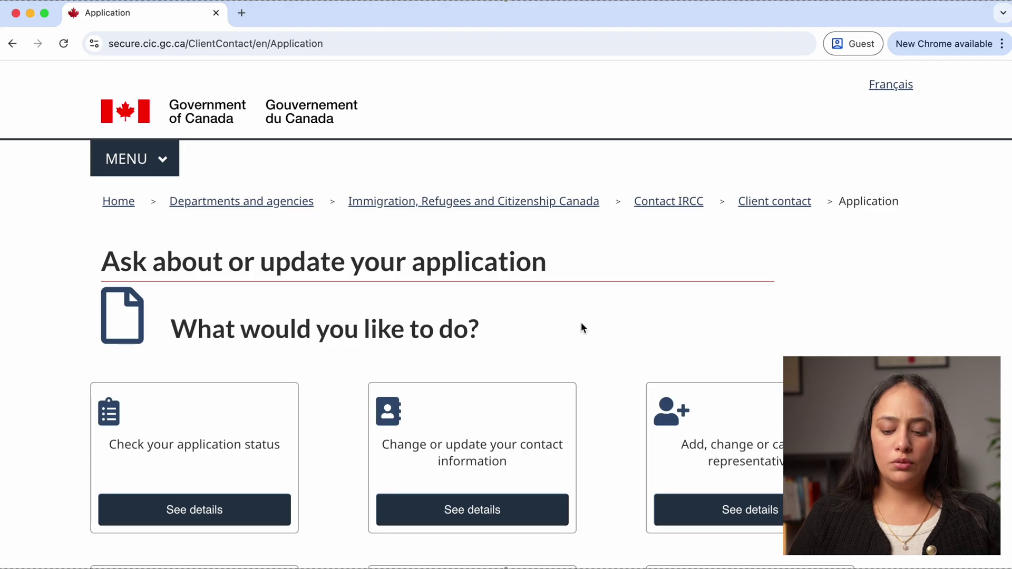
{"action": "scroll", "coordinate": [591, 323], "scroll_direction": "down", "scroll_amount": 5}
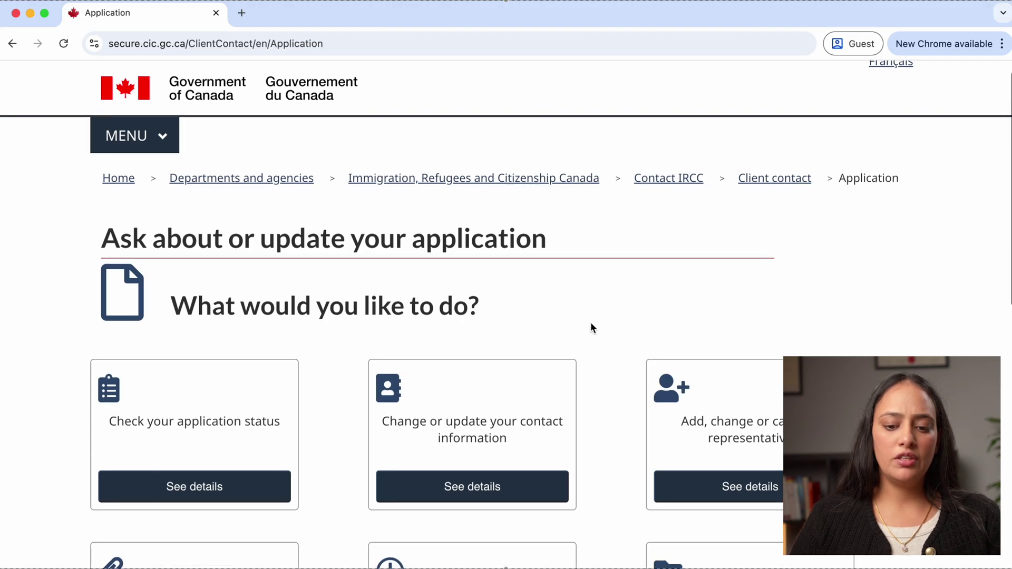
{"action": "scroll", "coordinate": [590, 327], "scroll_direction": "down", "scroll_amount": 1}
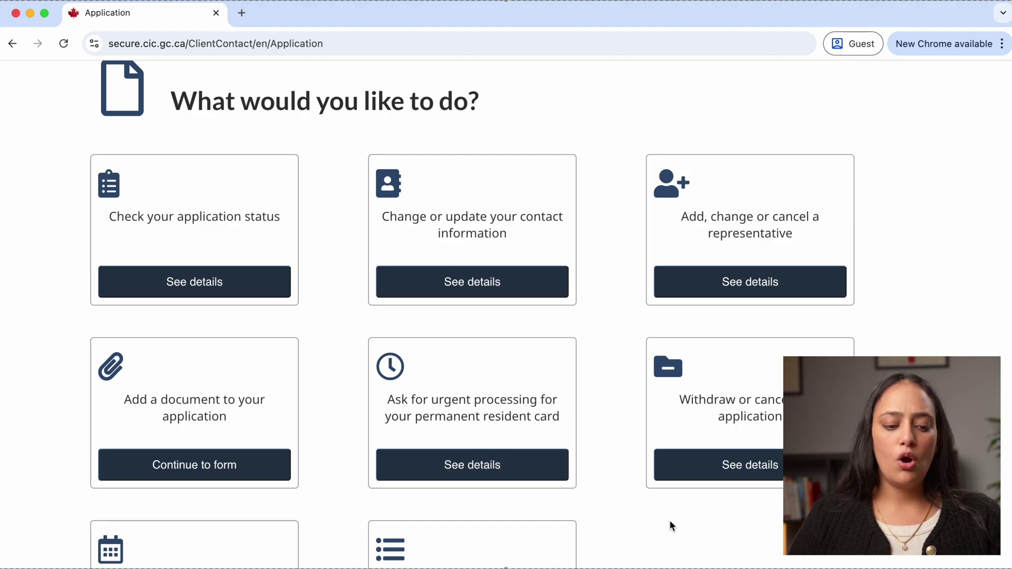
{"action": "scroll", "coordinate": [671, 525], "scroll_direction": "down", "scroll_amount": 3}
{"action": "scroll", "coordinate": [669, 522], "scroll_direction": "down", "scroll_amount": 1}
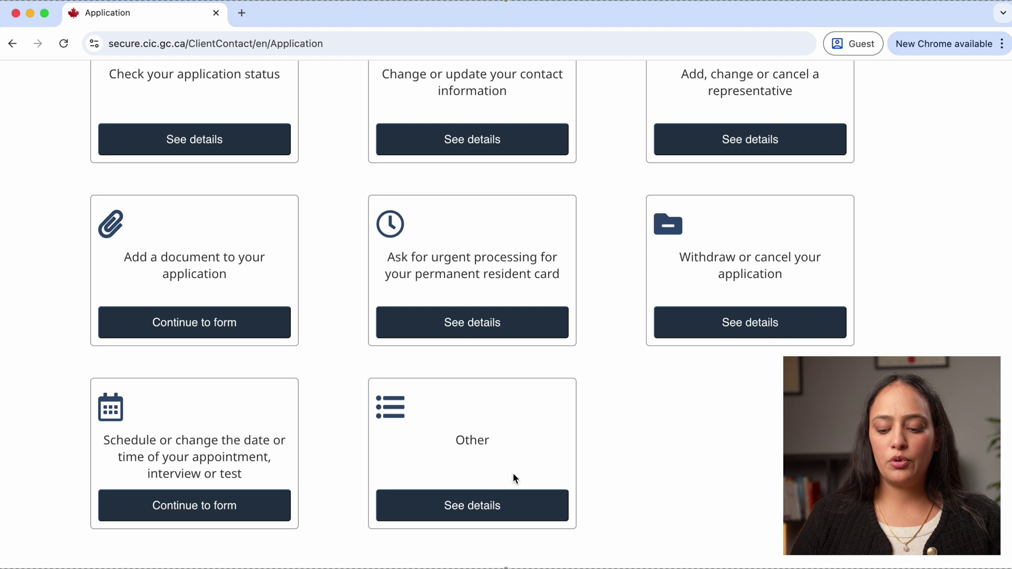
{"action": "scroll", "coordinate": [751, 472], "scroll_direction": "up", "scroll_amount": 3}
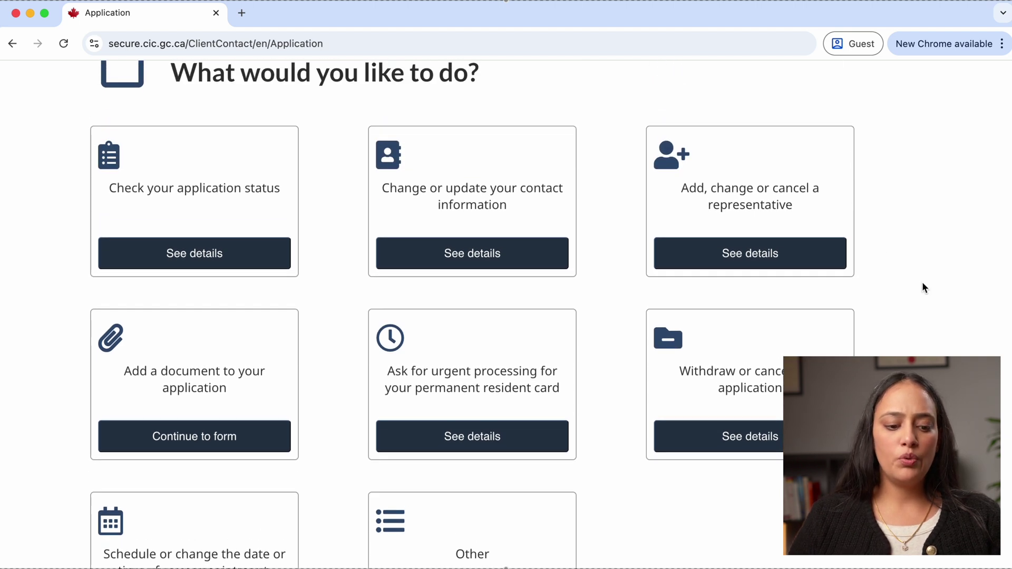
{"action": "scroll", "coordinate": [923, 285], "scroll_direction": "up", "scroll_amount": 1}
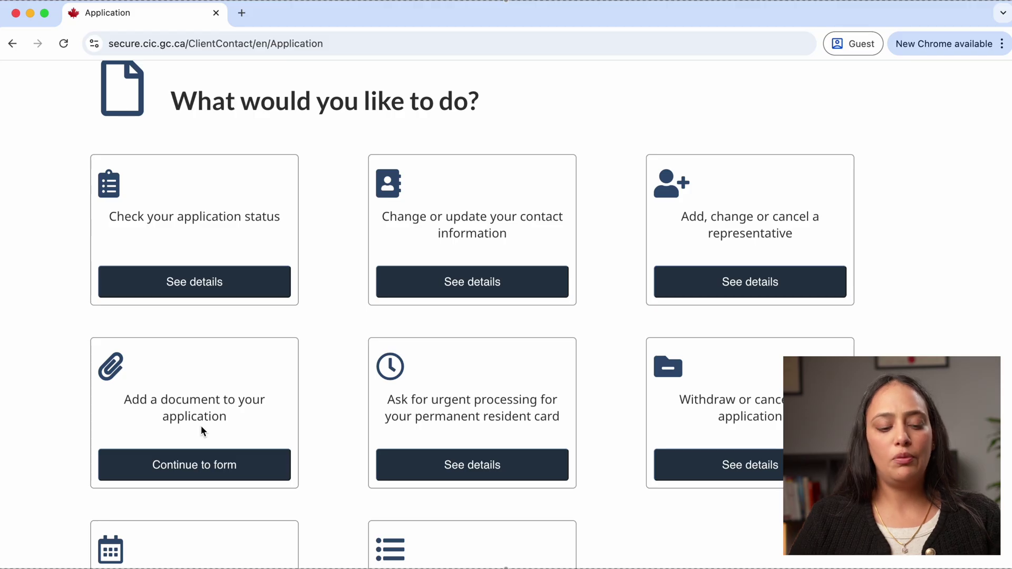
{"action": "left_click", "coordinate": [187, 476]}
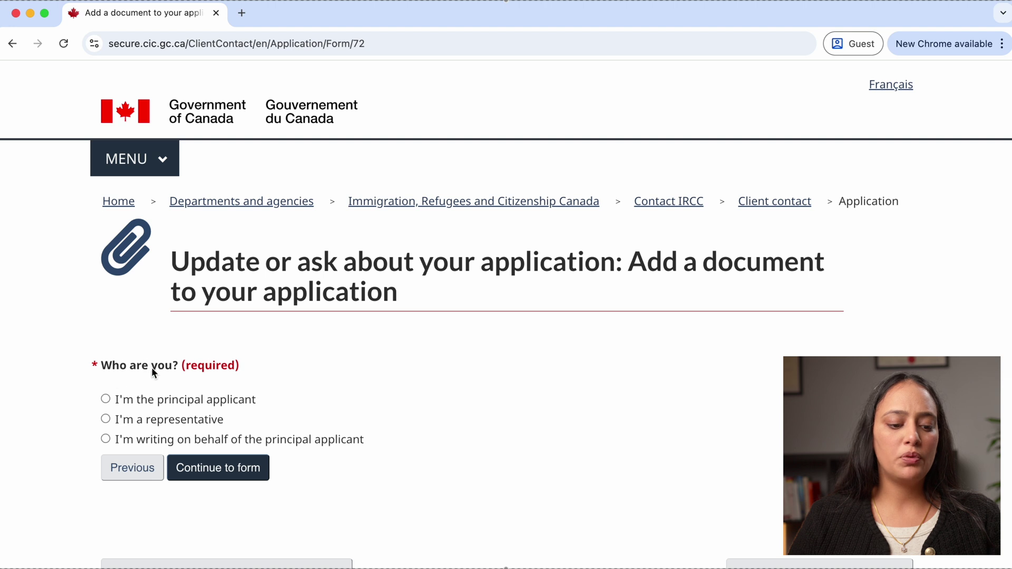
Select 'I'm the principal applicant' and continue to the applicant details section
{"action": "left_click", "coordinate": [106, 399]}
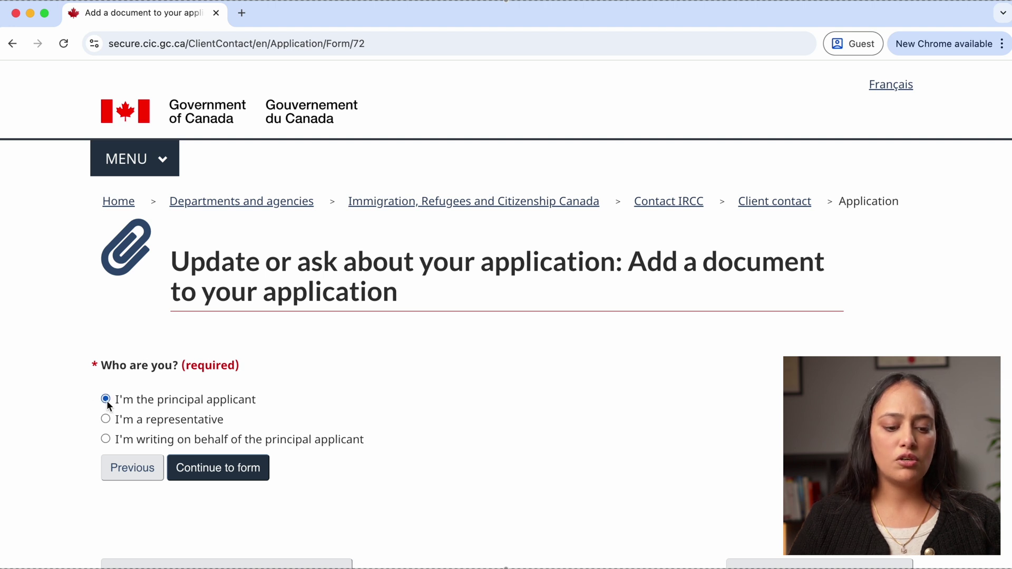
{"action": "left_click", "coordinate": [237, 469]}
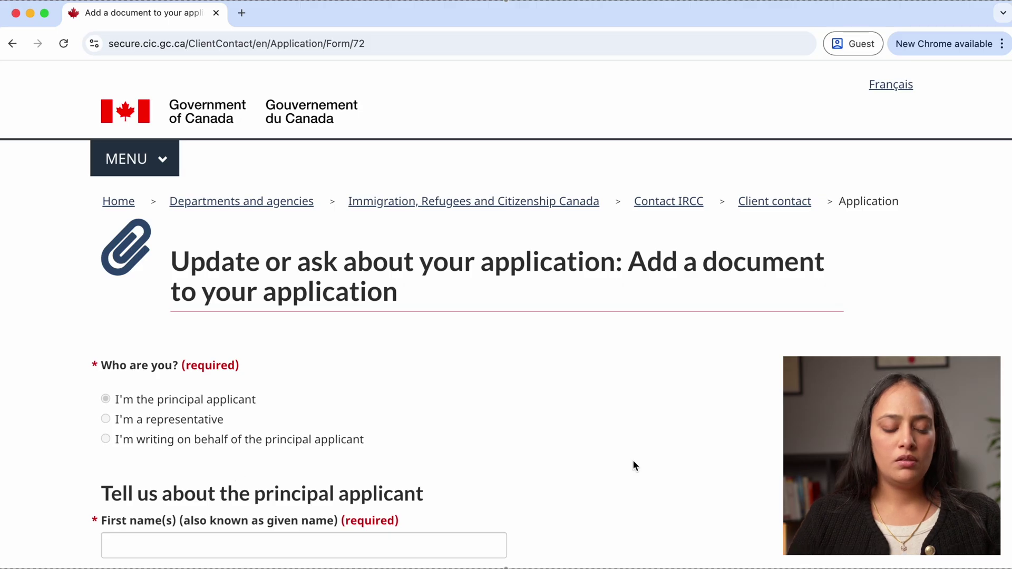
{"action": "scroll", "coordinate": [634, 463], "scroll_direction": "down", "scroll_amount": 5}
{"action": "scroll", "coordinate": [633, 463], "scroll_direction": "down", "scroll_amount": 3}
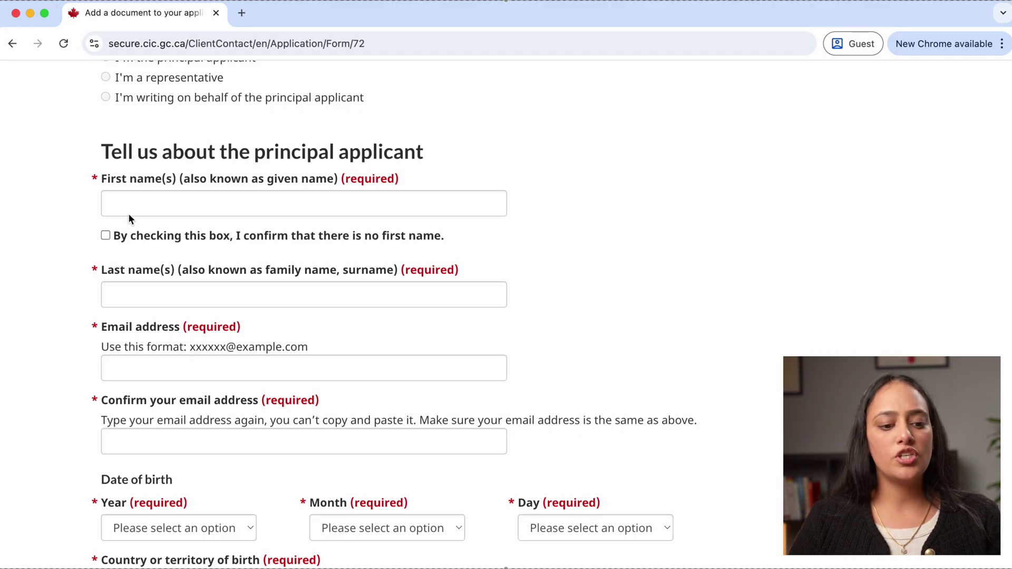
Confirm the applicant has no first name and enter their full name as last name, leaving email blank
{"action": "left_click", "coordinate": [108, 236]}
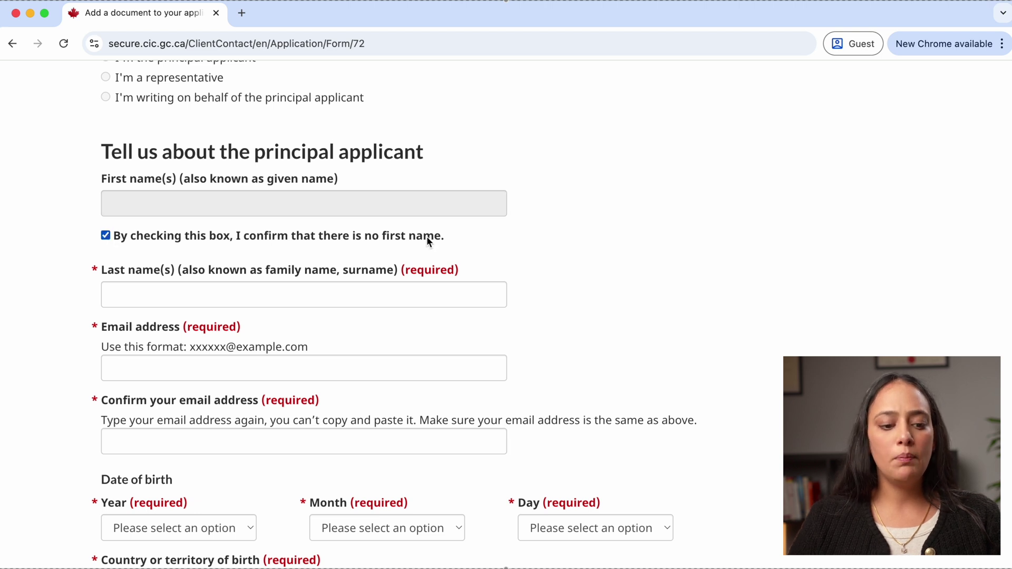
{"action": "left_click", "coordinate": [236, 301]}
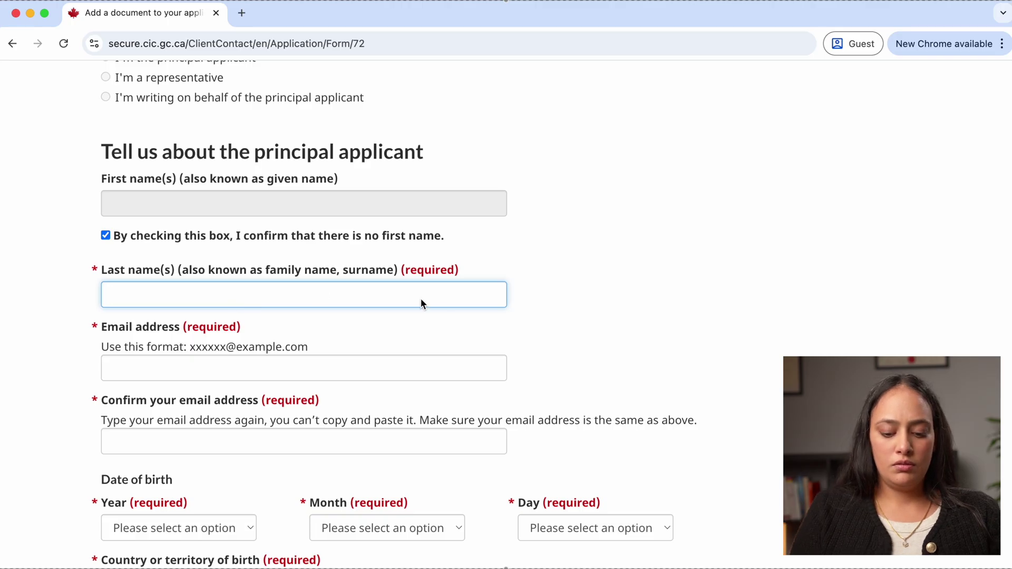
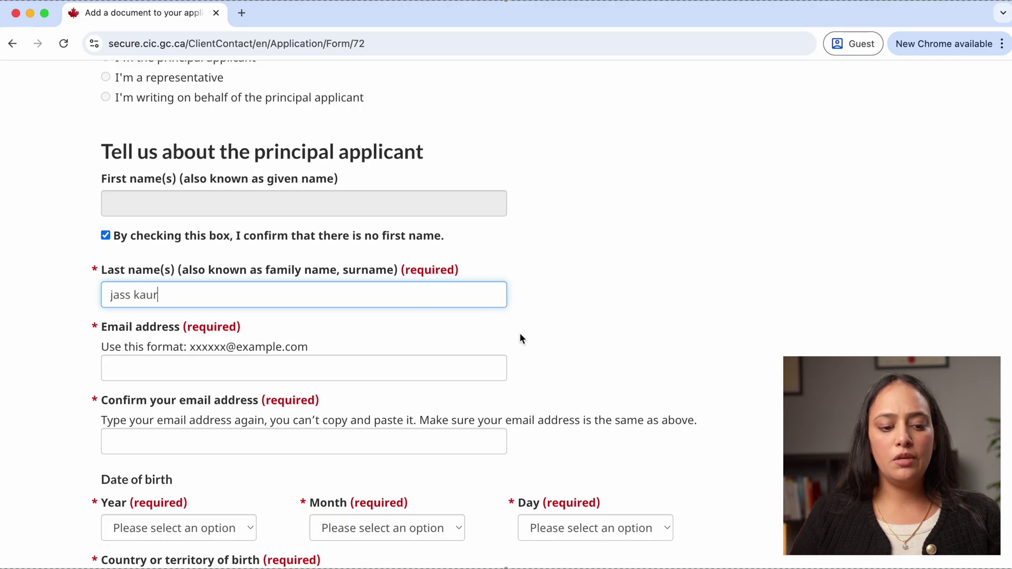
{"action": "left_click", "coordinate": [520, 339]}
{"action": "left_click", "coordinate": [249, 373]}
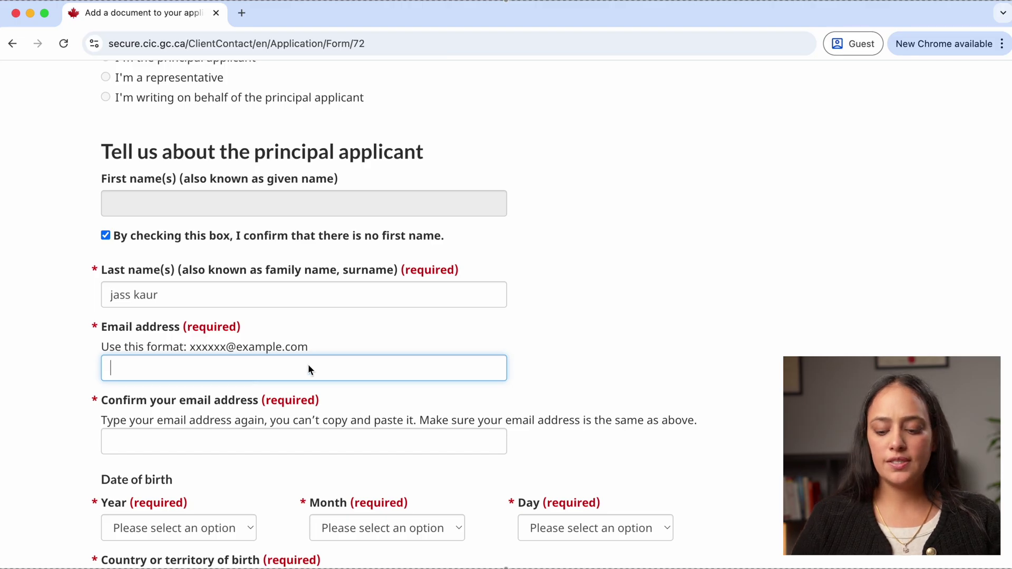
{"action": "left_click", "coordinate": [603, 355]}
{"action": "scroll", "coordinate": [604, 355], "scroll_direction": "down", "scroll_amount": 3}
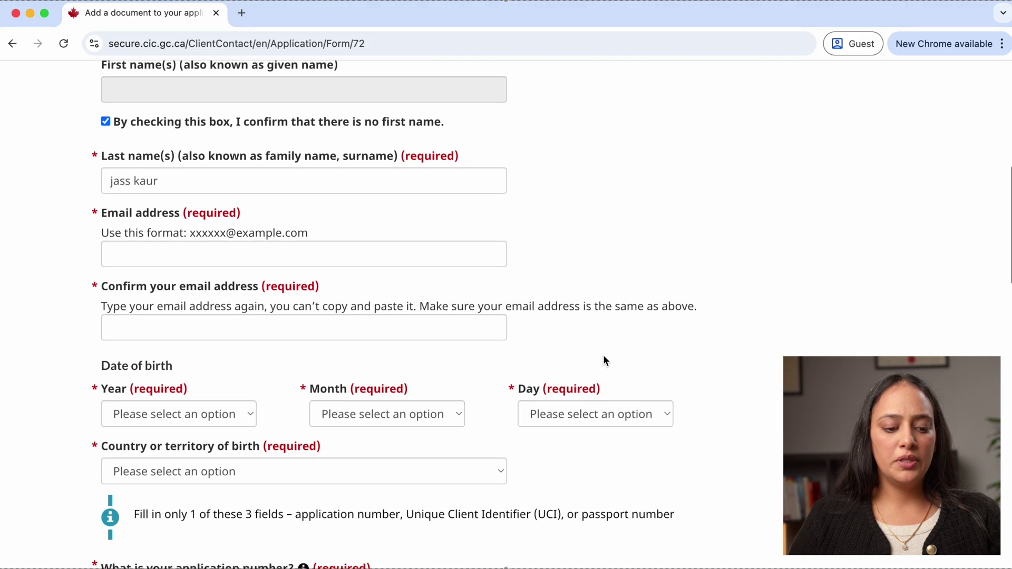
Set the birth year to 2001
{"action": "left_click", "coordinate": [248, 414]}
{"action": "scroll", "coordinate": [174, 475], "scroll_direction": "down", "scroll_amount": 3}
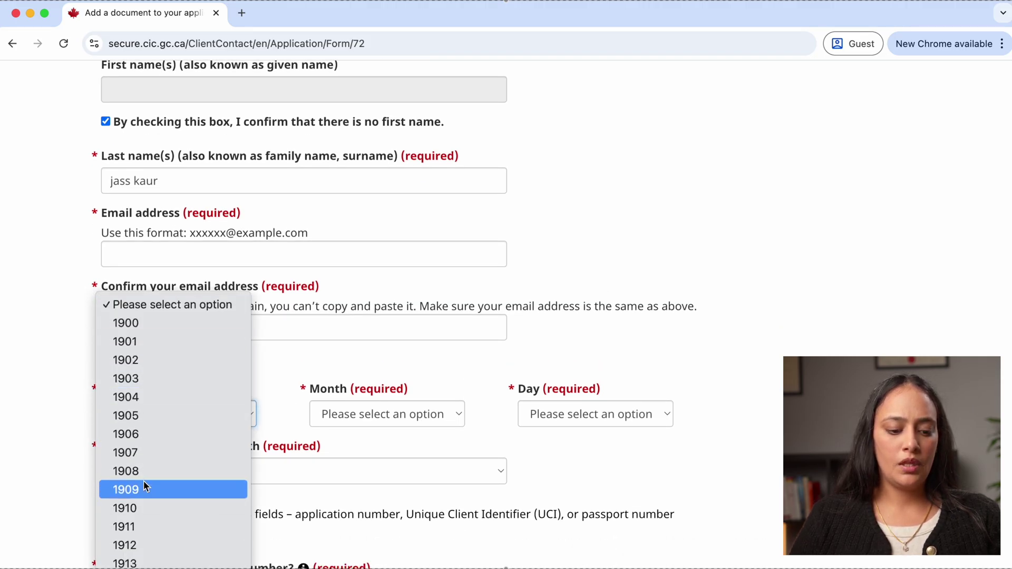
{"action": "scroll", "coordinate": [143, 481], "scroll_direction": "down", "scroll_amount": 5}
{"action": "scroll", "coordinate": [135, 516], "scroll_direction": "down", "scroll_amount": 5}
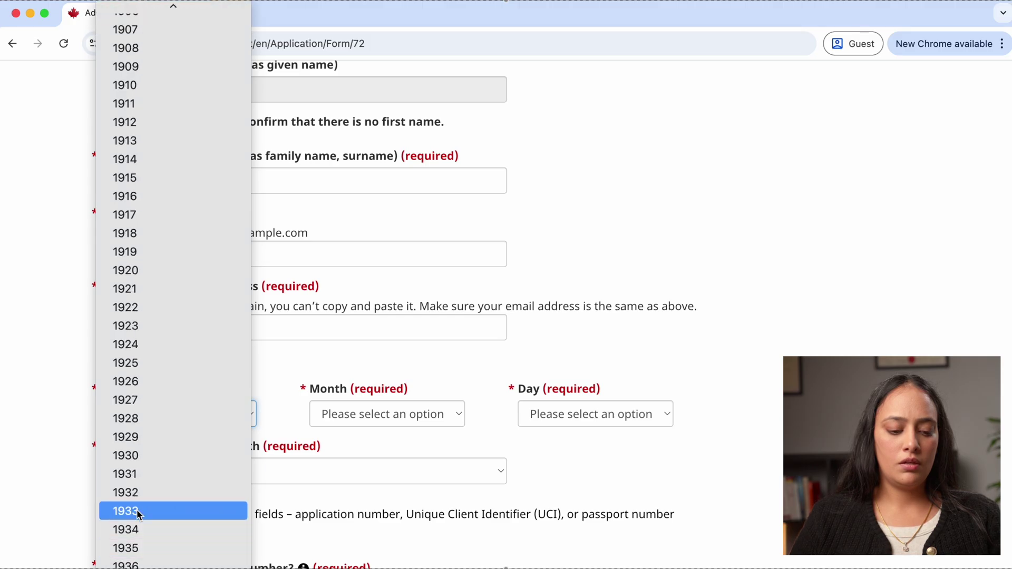
{"action": "scroll", "coordinate": [154, 535], "scroll_direction": "down", "scroll_amount": 5}
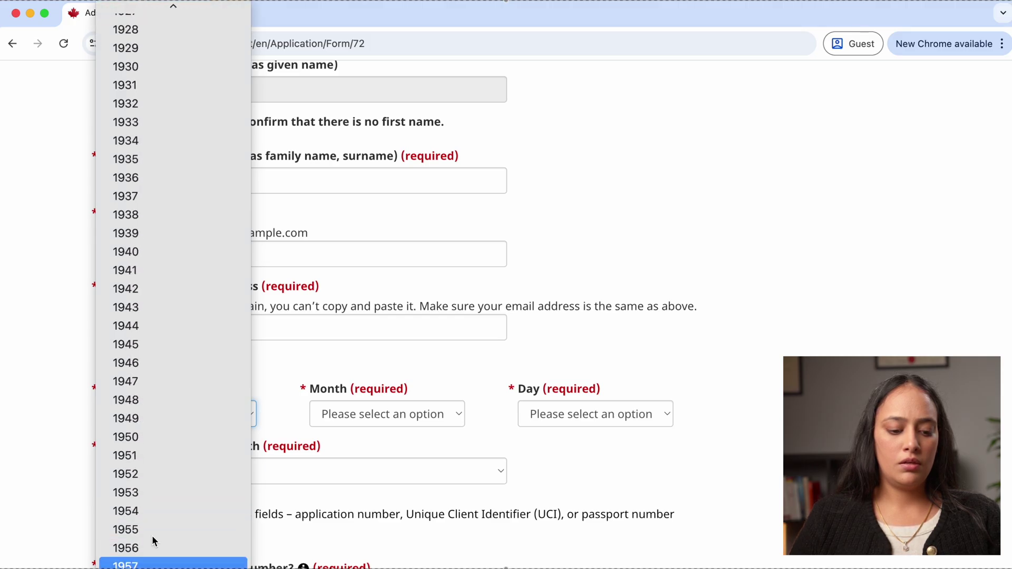
{"action": "scroll", "coordinate": [144, 514], "scroll_direction": "down", "scroll_amount": 10}
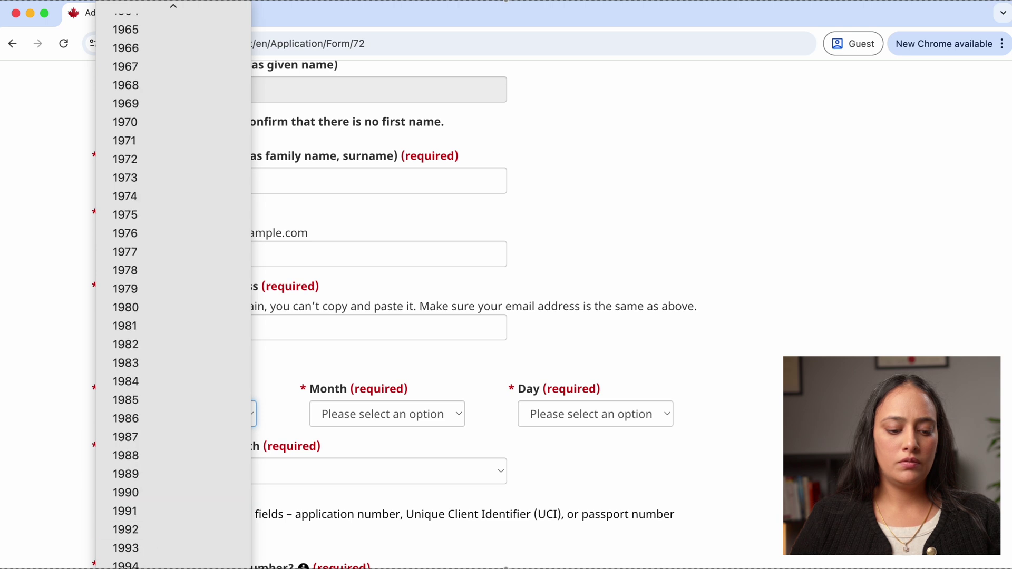
{"action": "scroll", "coordinate": [156, 551], "scroll_direction": "down", "scroll_amount": 5}
{"action": "scroll", "coordinate": [158, 560], "scroll_direction": "down", "scroll_amount": 5}
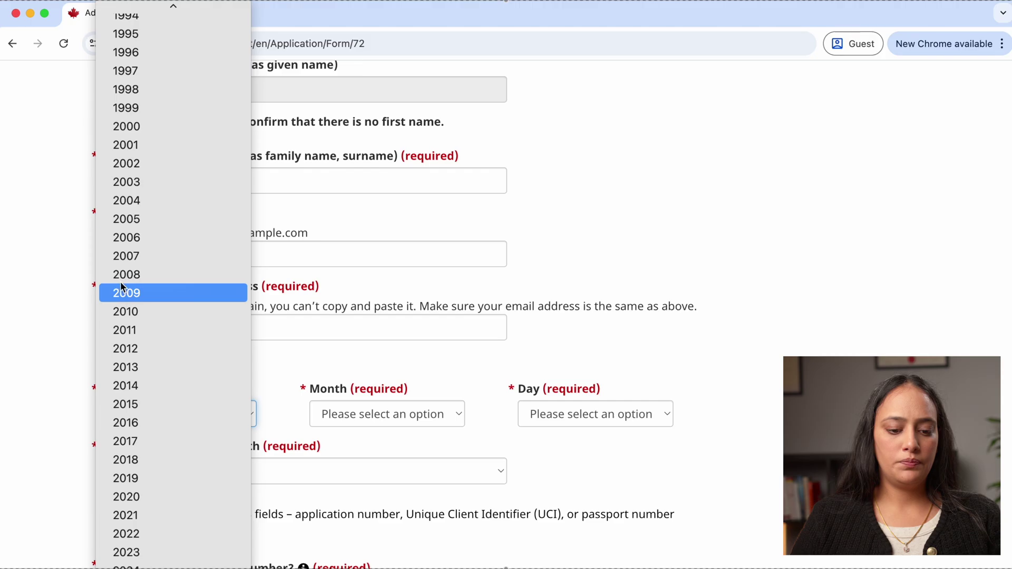
{"action": "left_click", "coordinate": [138, 146]}
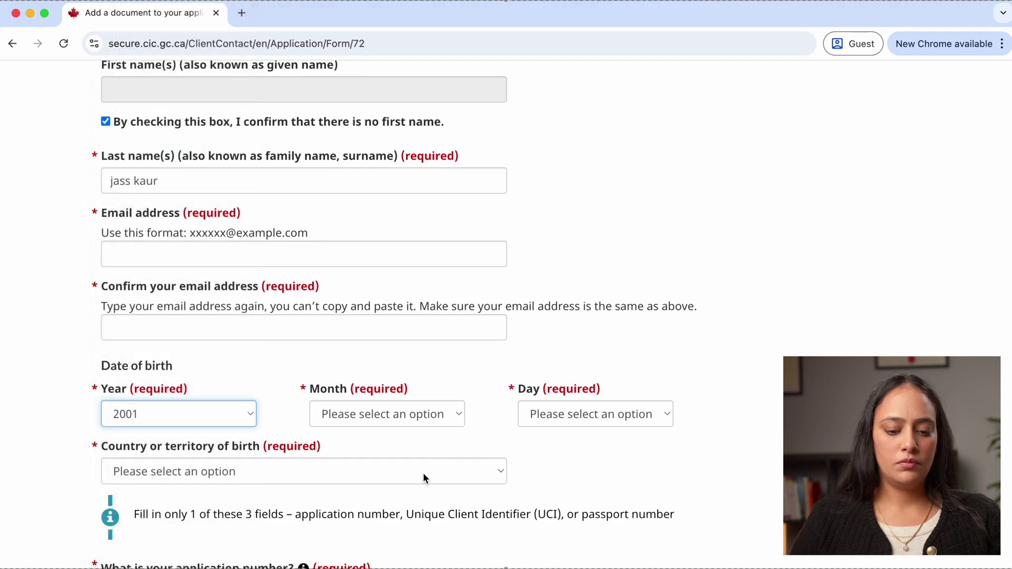
Set the birth month to January and the birth day to 1
{"action": "left_click", "coordinate": [440, 416]}
{"action": "left_click", "coordinate": [374, 435]}
{"action": "left_click", "coordinate": [627, 416]}
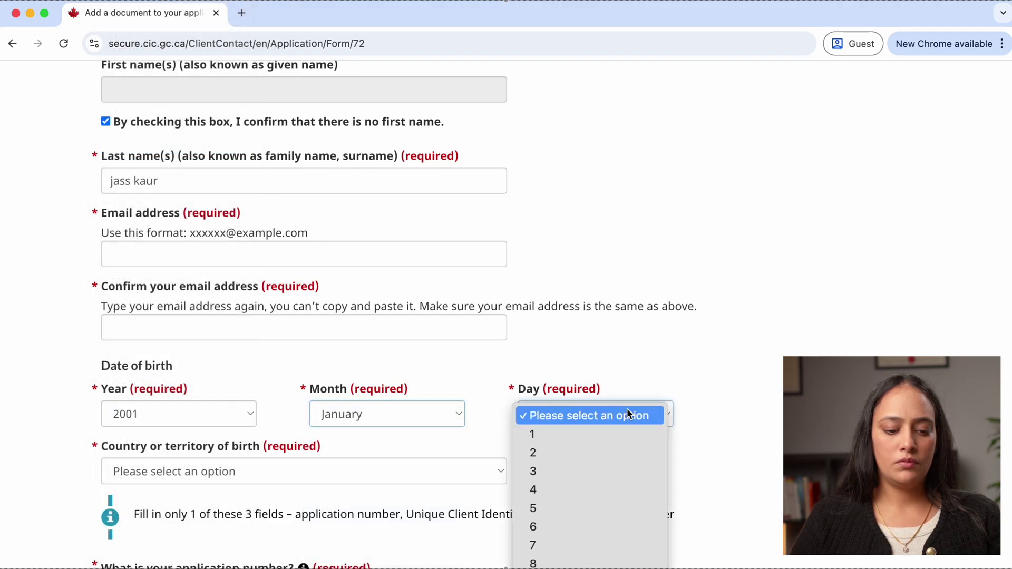
{"action": "left_click", "coordinate": [571, 434]}
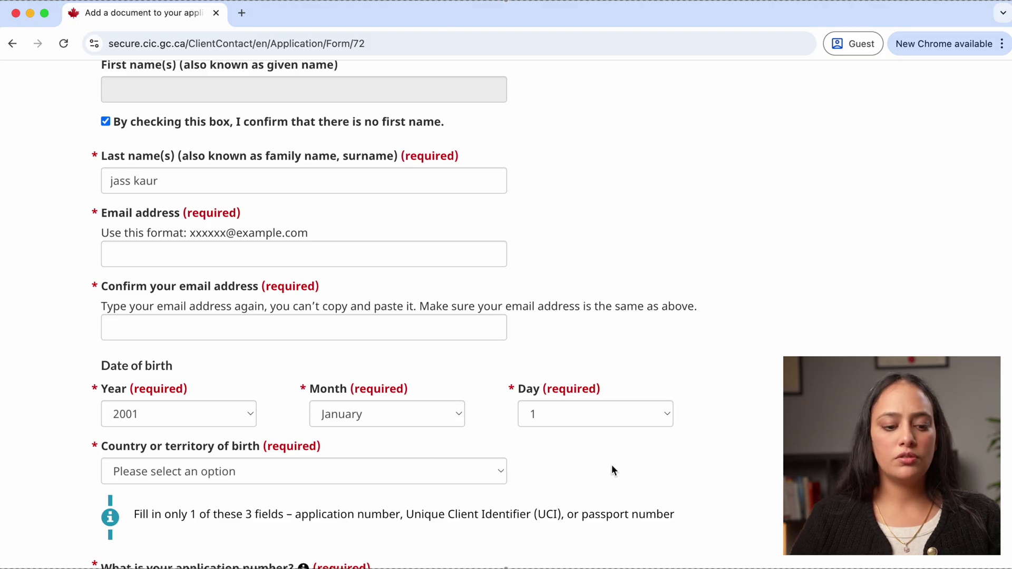
Set the country of birth to India
{"action": "scroll", "coordinate": [612, 466], "scroll_direction": "down", "scroll_amount": 5}
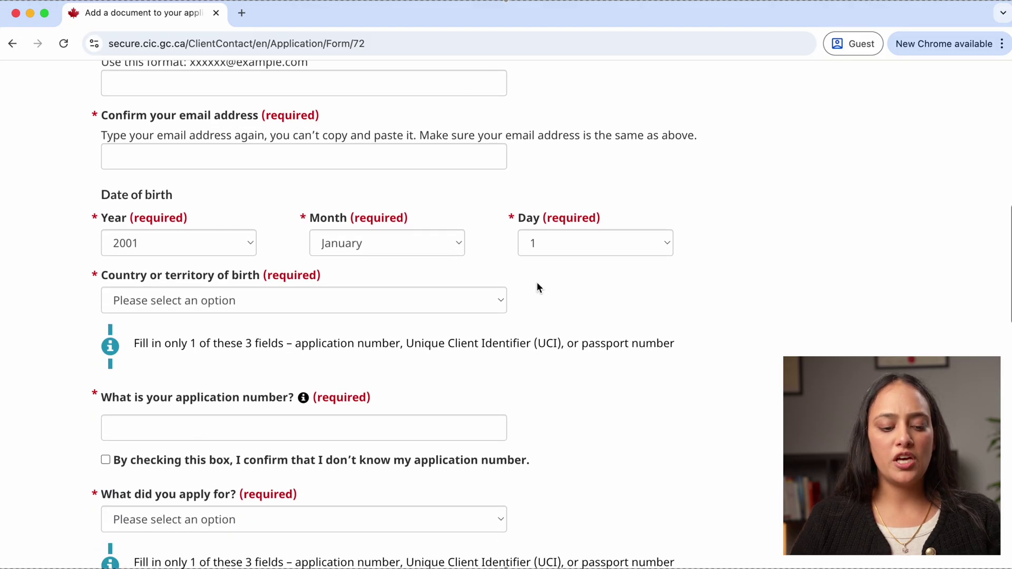
{"action": "left_click", "coordinate": [495, 298]}
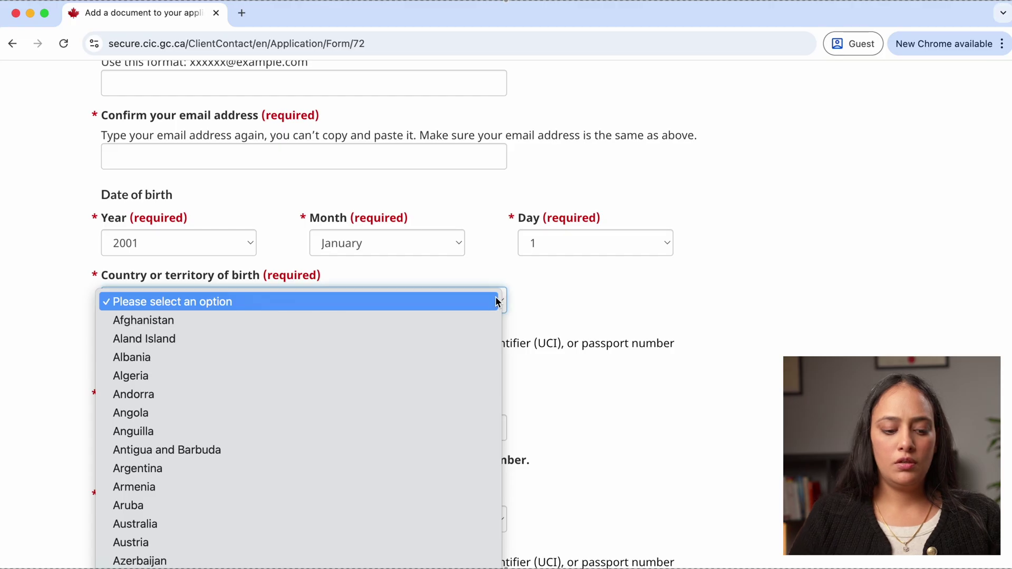
{"action": "scroll", "coordinate": [495, 301], "scroll_direction": "down", "scroll_amount": 10}
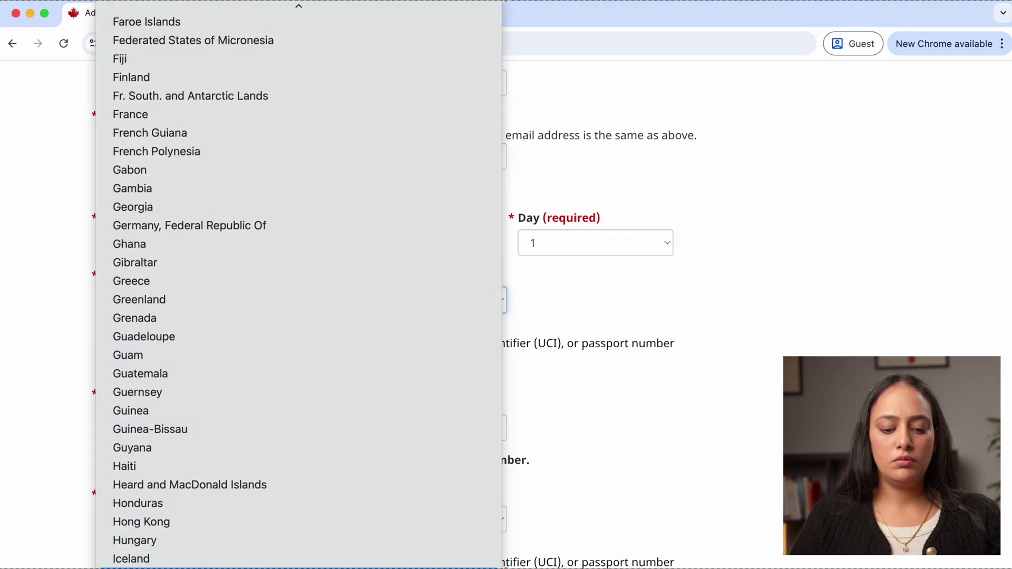
{"action": "key", "text": "Escape"}
{"action": "type", "text": "India"}
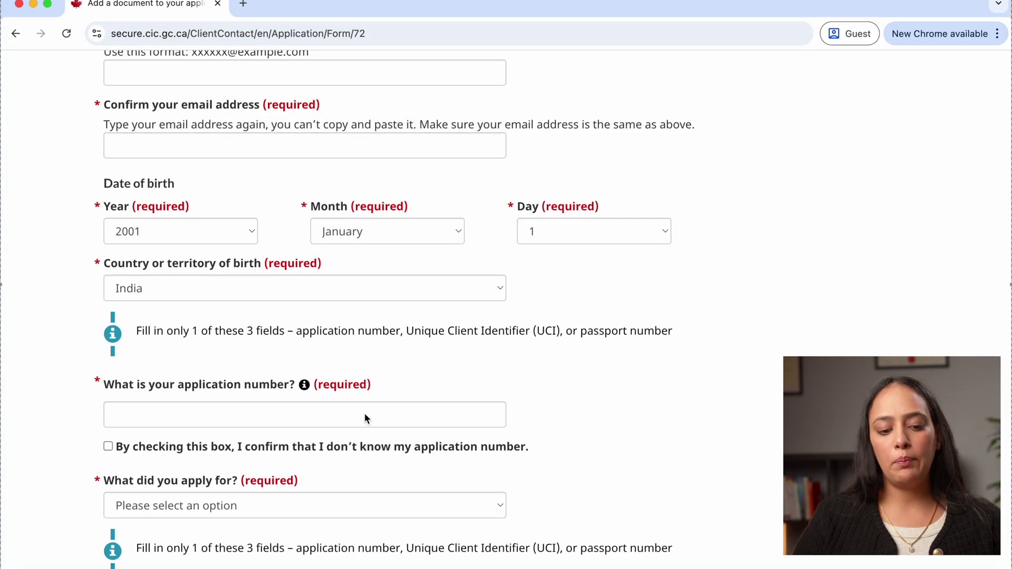
Enter the application number, correcting it to a valid 10 characters
{"action": "left_click", "coordinate": [348, 421]}
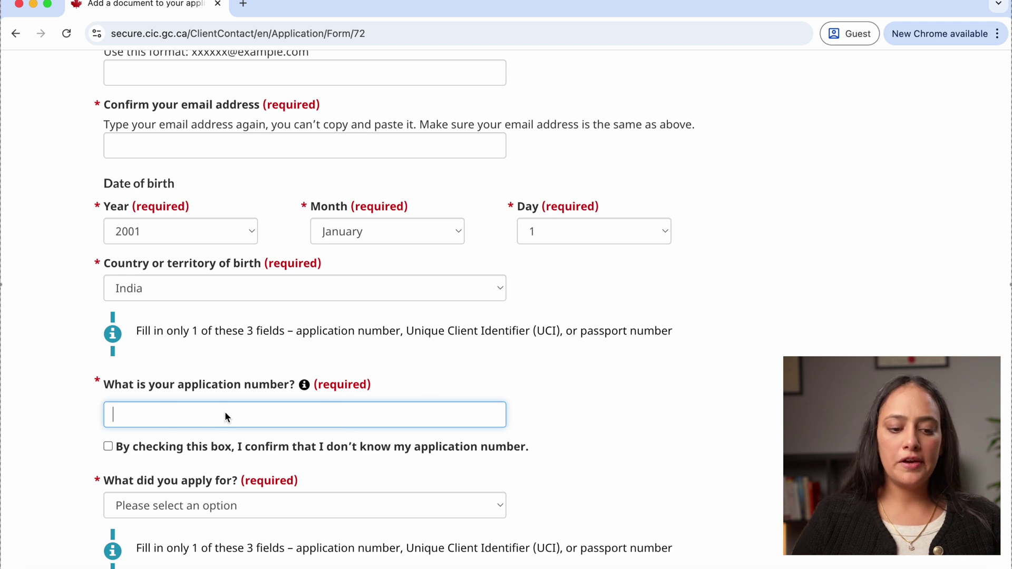
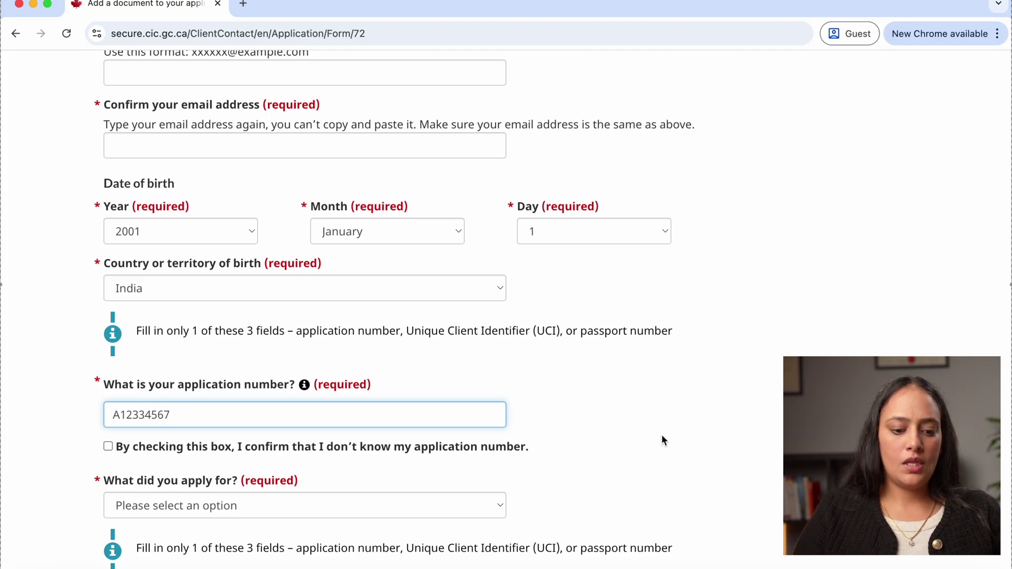
{"action": "left_click", "coordinate": [660, 439]}
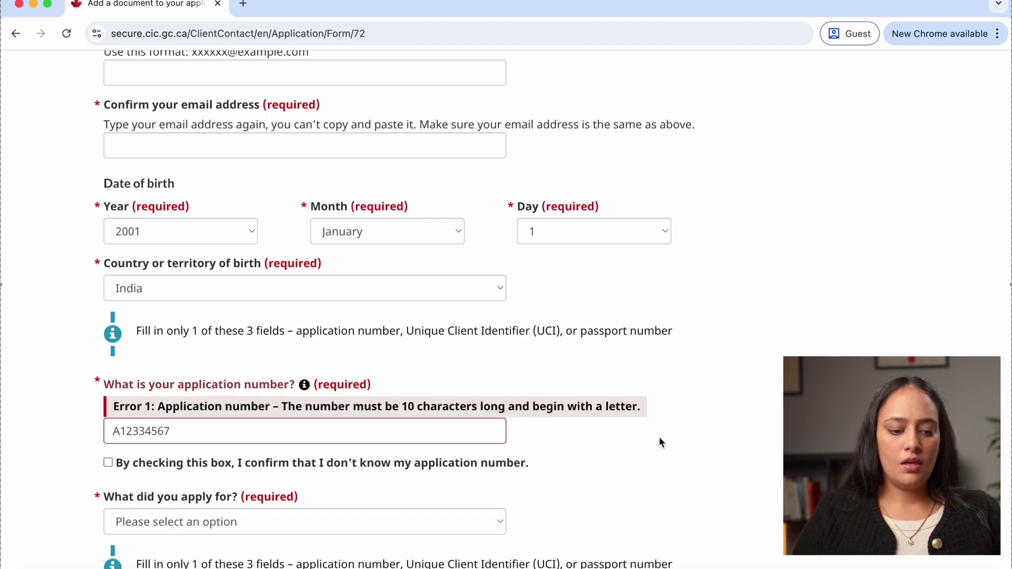
{"action": "left_click", "coordinate": [190, 435]}
{"action": "type", "text": "8"}
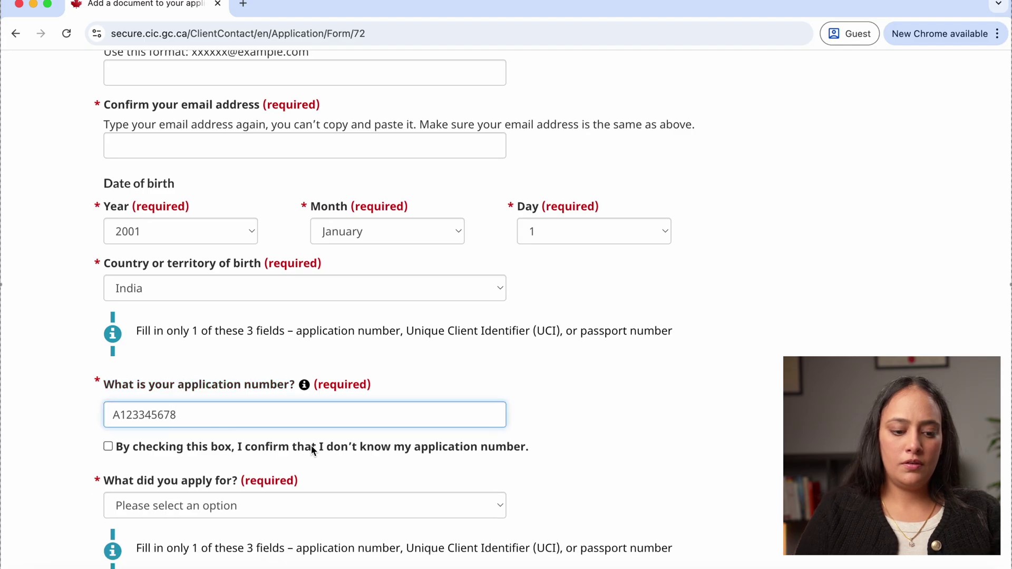
{"action": "left_click", "coordinate": [640, 432]}
{"action": "scroll", "coordinate": [640, 431], "scroll_direction": "down", "scroll_amount": 5}
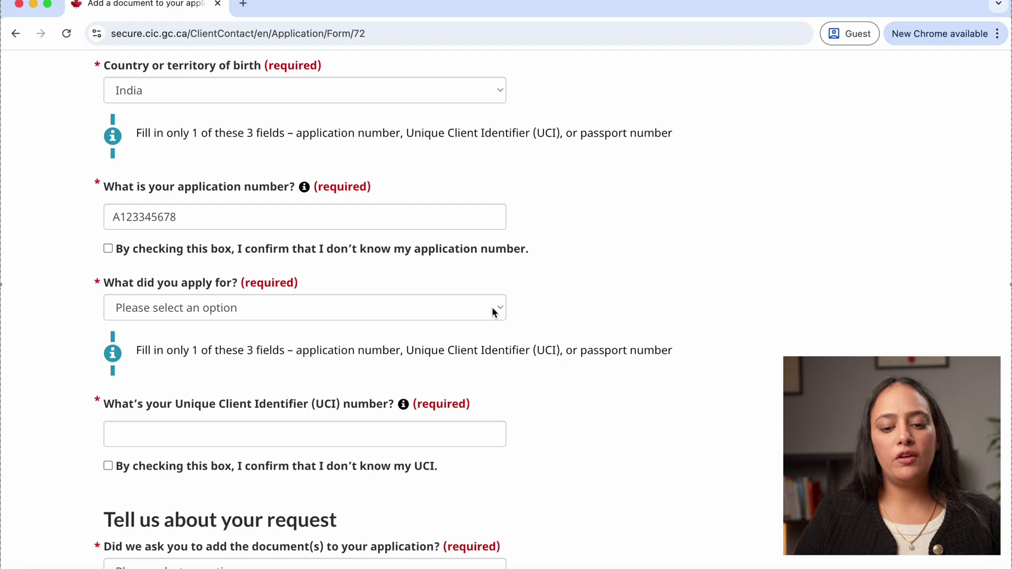
Choose Temporary Residence as what was applied for and Work Permit as the application submitted
{"action": "left_click", "coordinate": [498, 311]}
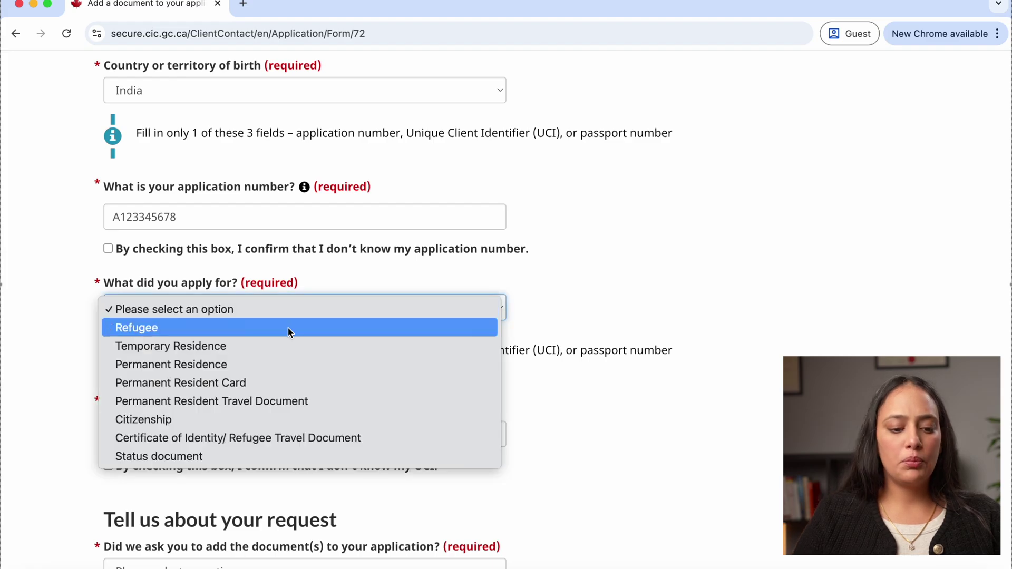
{"action": "left_click", "coordinate": [249, 346]}
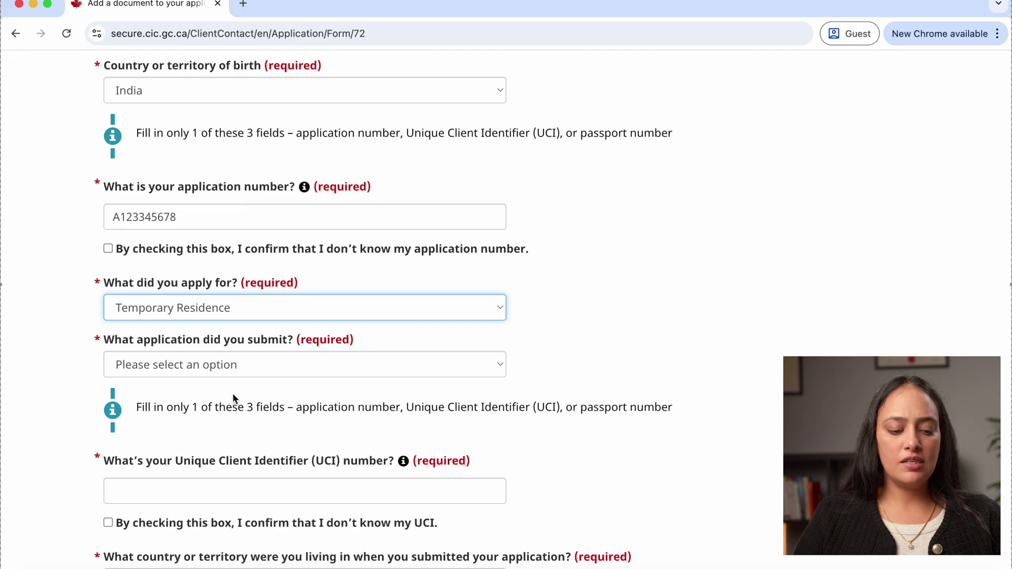
{"action": "left_click", "coordinate": [496, 369]}
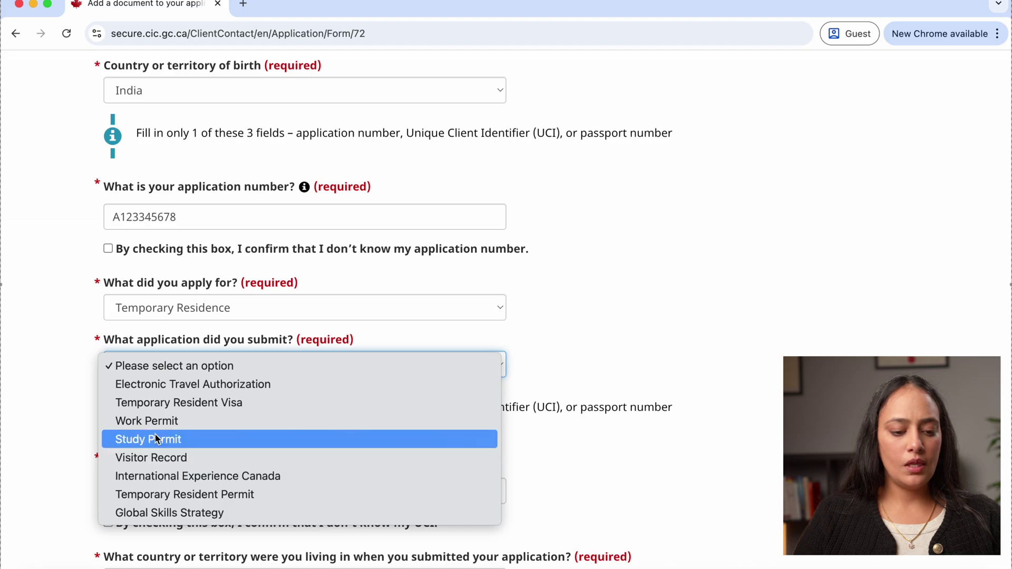
{"action": "key", "text": "Escape"}
{"action": "key", "text": "w"}
{"action": "left_click", "coordinate": [744, 366]}
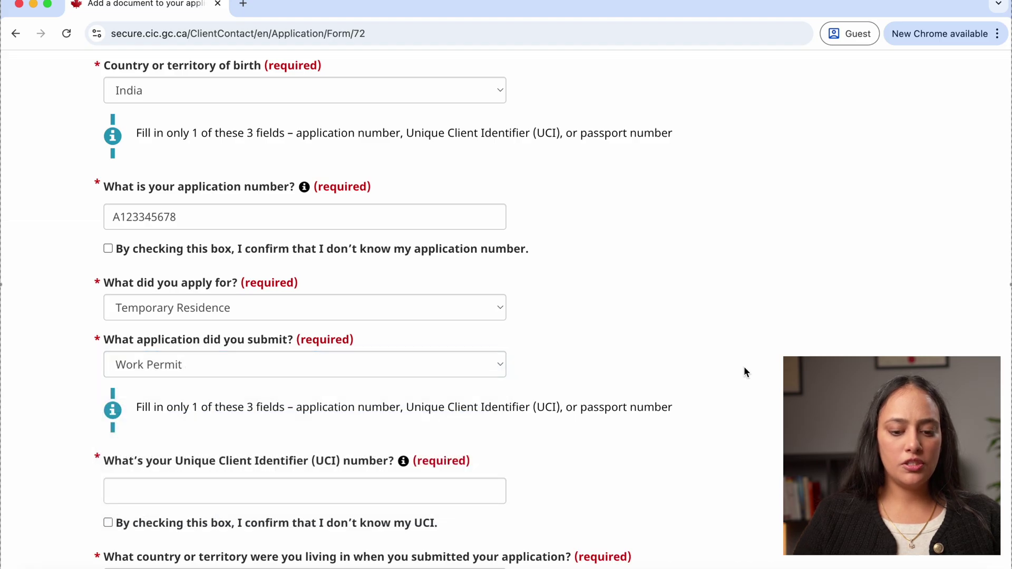
{"action": "scroll", "coordinate": [745, 366], "scroll_direction": "down", "scroll_amount": 2}
{"action": "scroll", "coordinate": [744, 372], "scroll_direction": "down", "scroll_amount": 5}
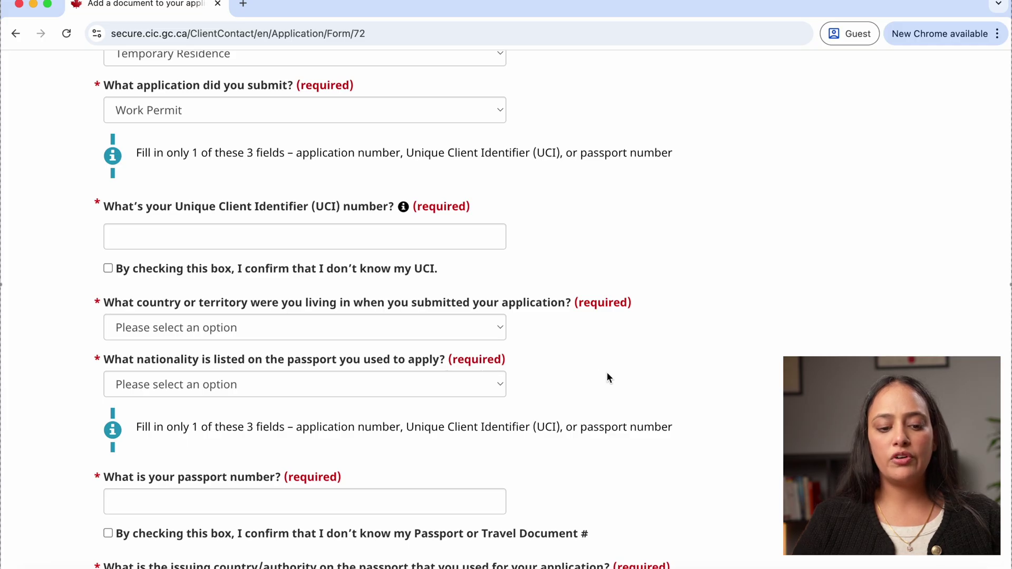
Select 'Online' for how the application was submitted
{"action": "scroll", "coordinate": [606, 378], "scroll_direction": "down", "scroll_amount": 3}
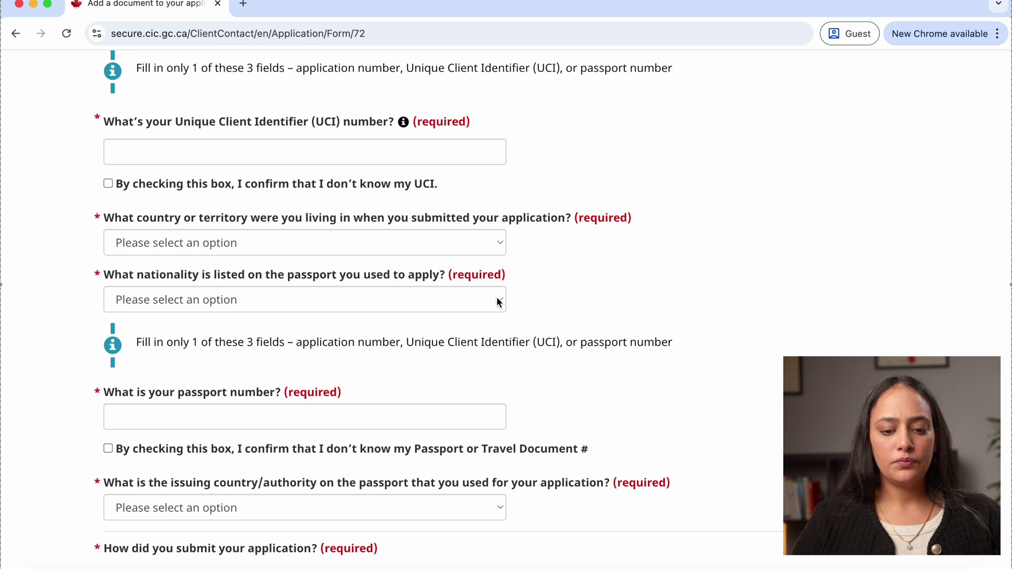
{"action": "scroll", "coordinate": [571, 397], "scroll_direction": "down", "scroll_amount": 6}
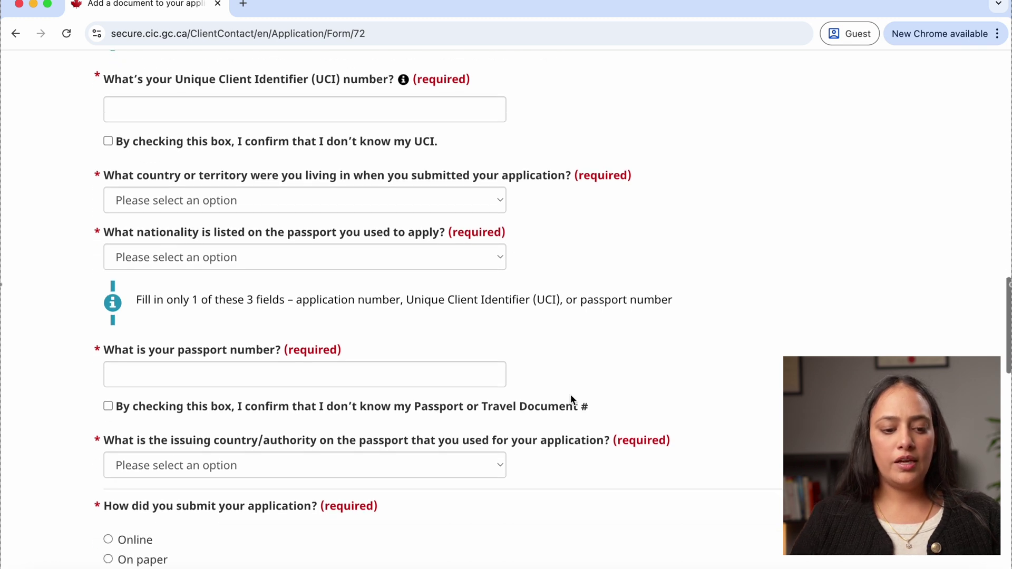
{"action": "scroll", "coordinate": [571, 400], "scroll_direction": "down", "scroll_amount": 2}
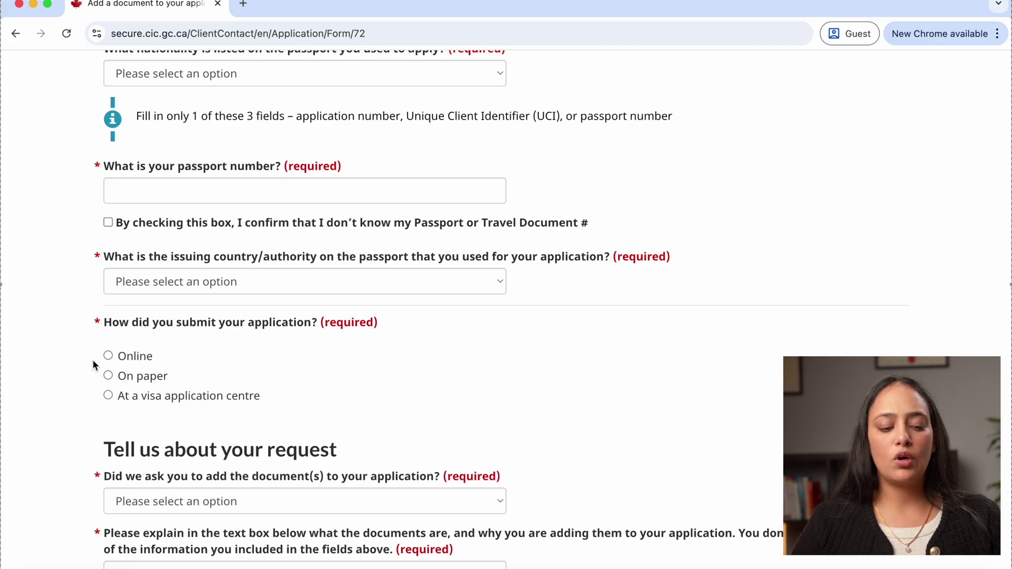
{"action": "left_click", "coordinate": [109, 357]}
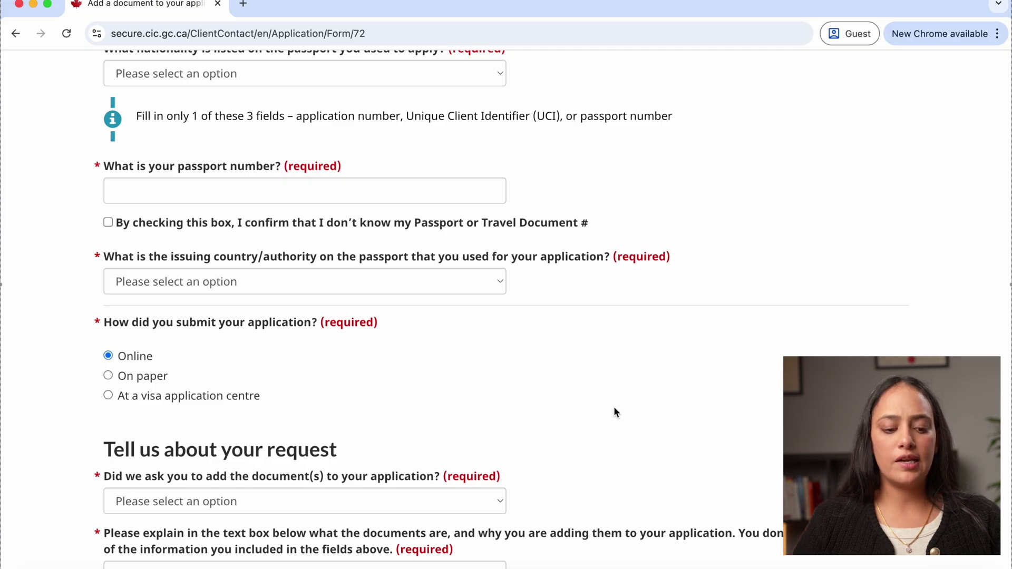
{"action": "scroll", "coordinate": [615, 408], "scroll_direction": "down", "scroll_amount": 5}
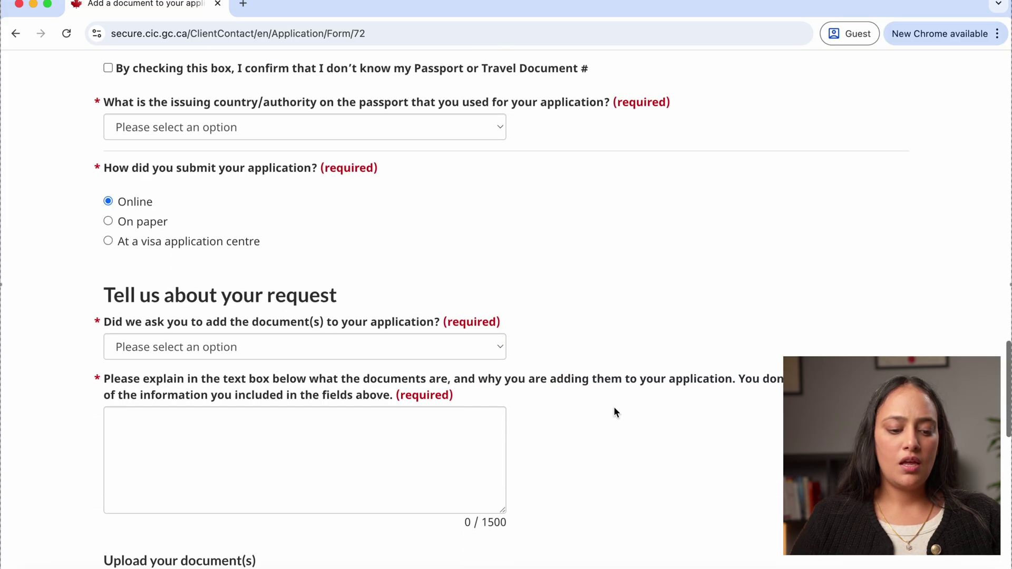
Answer 'No, I want to add the document(s) to support or complete my application' to the request question
{"action": "scroll", "coordinate": [616, 412], "scroll_direction": "down", "scroll_amount": 2}
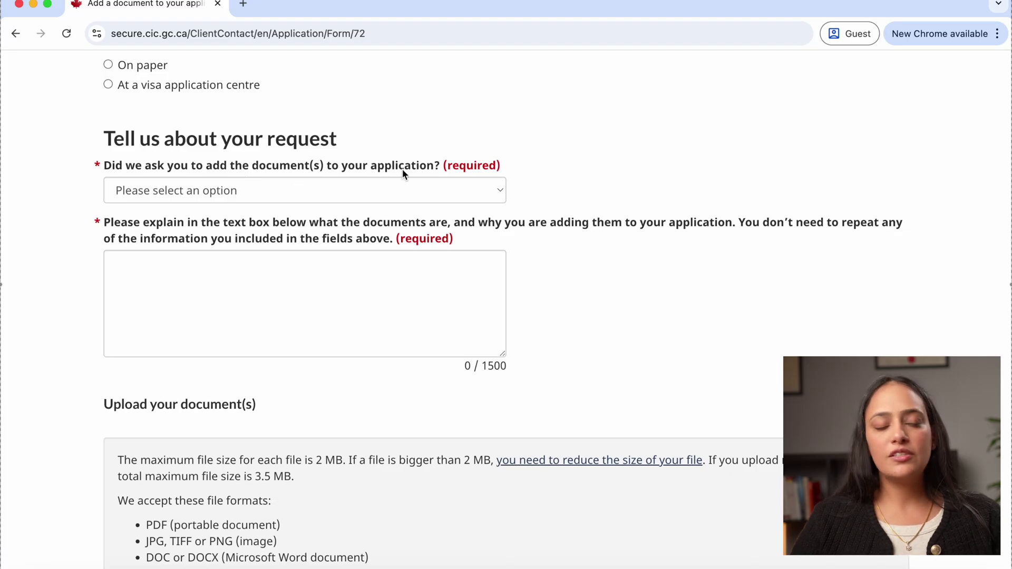
{"action": "left_click", "coordinate": [431, 189]}
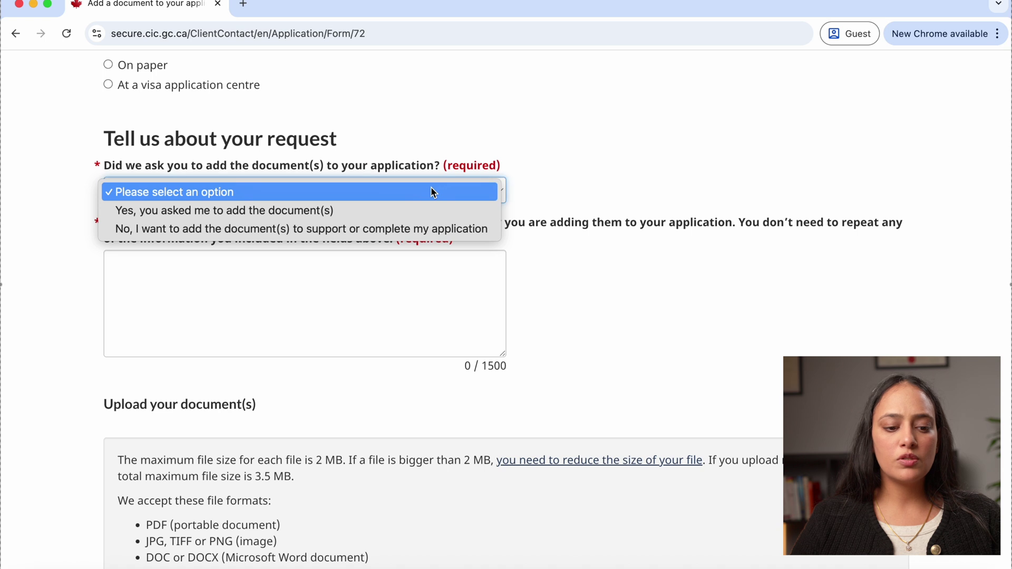
{"action": "left_click", "coordinate": [362, 230]}
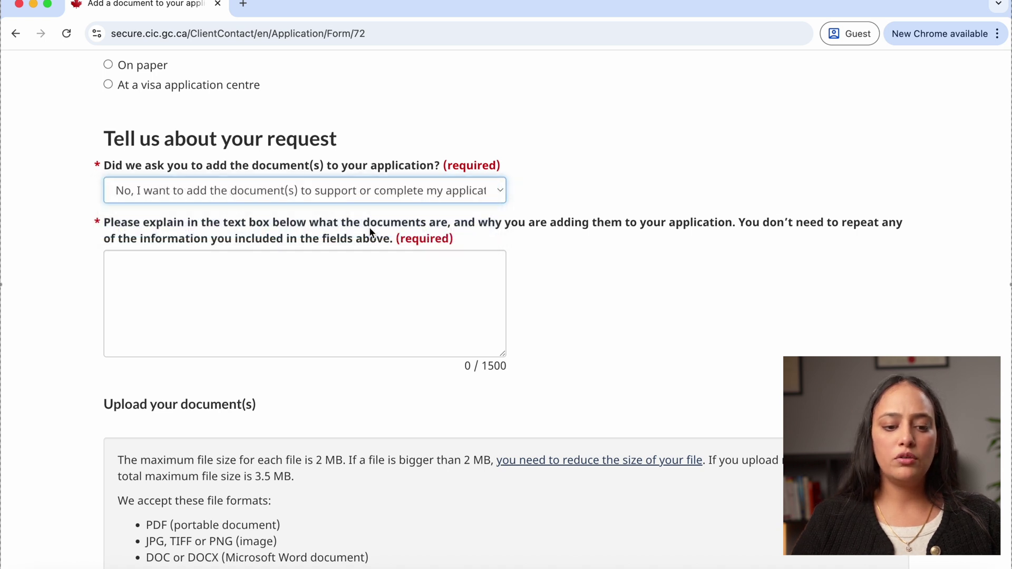
{"action": "left_click", "coordinate": [621, 304]}
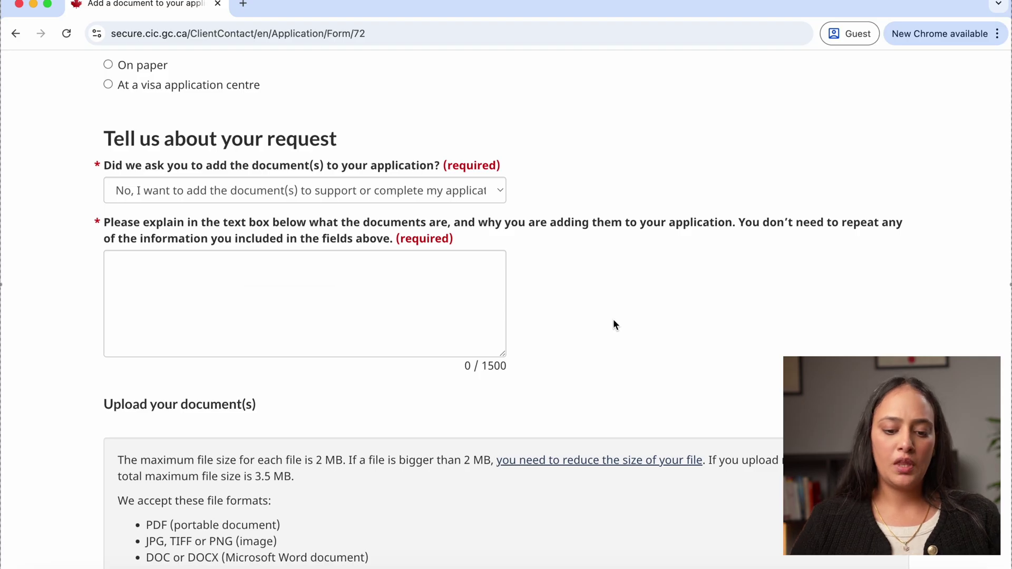
{"action": "scroll", "coordinate": [614, 325], "scroll_direction": "down", "scroll_amount": 1}
Leave the document upload empty and tick 'I've read and understand the above disclaimer'
{"action": "scroll", "coordinate": [614, 325], "scroll_direction": "down", "scroll_amount": 5}
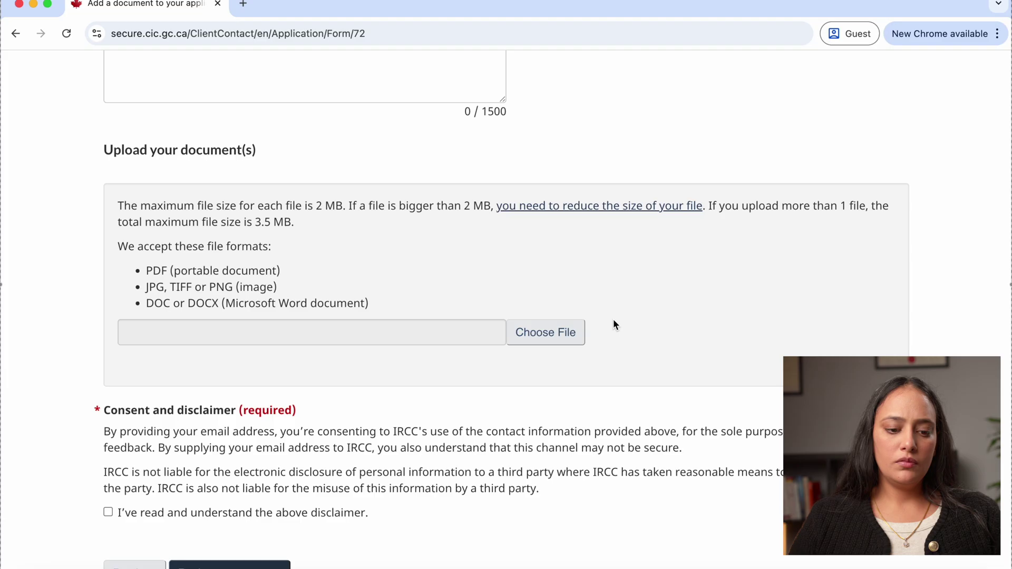
{"action": "scroll", "coordinate": [614, 325], "scroll_direction": "down", "scroll_amount": 1}
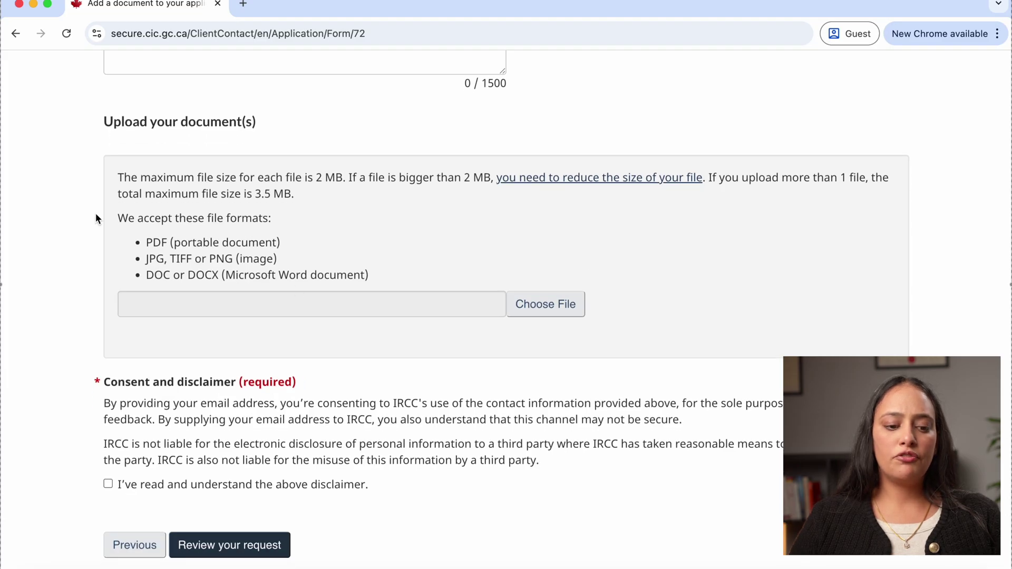
{"action": "left_click", "coordinate": [551, 315]}
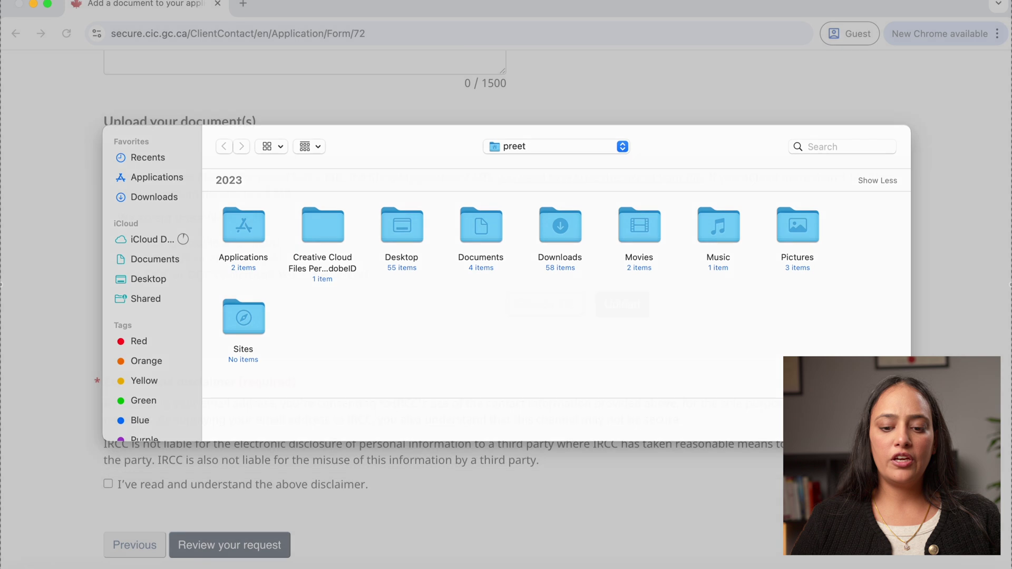
{"action": "key", "text": "Escape"}
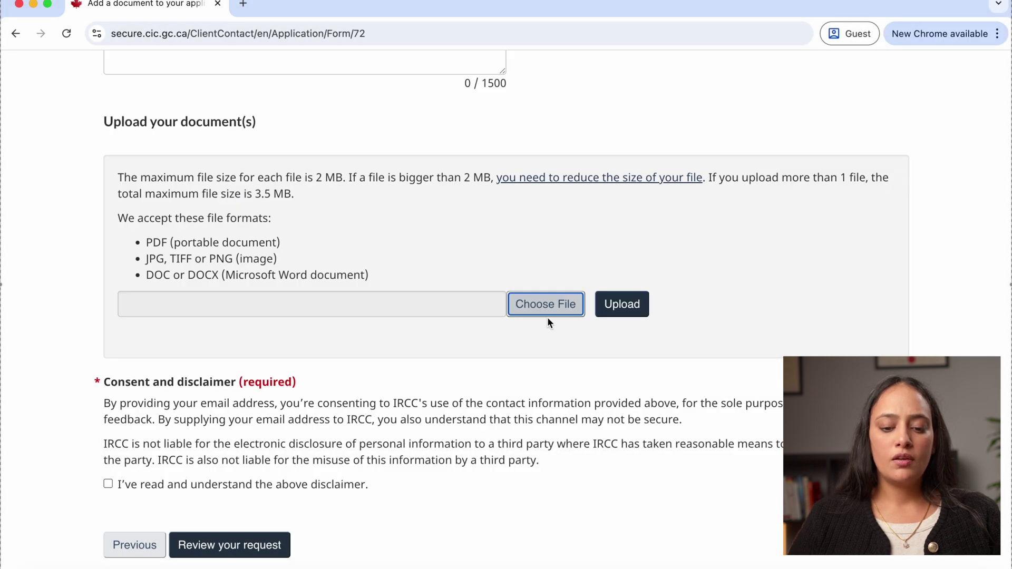
{"action": "left_click", "coordinate": [107, 484]}
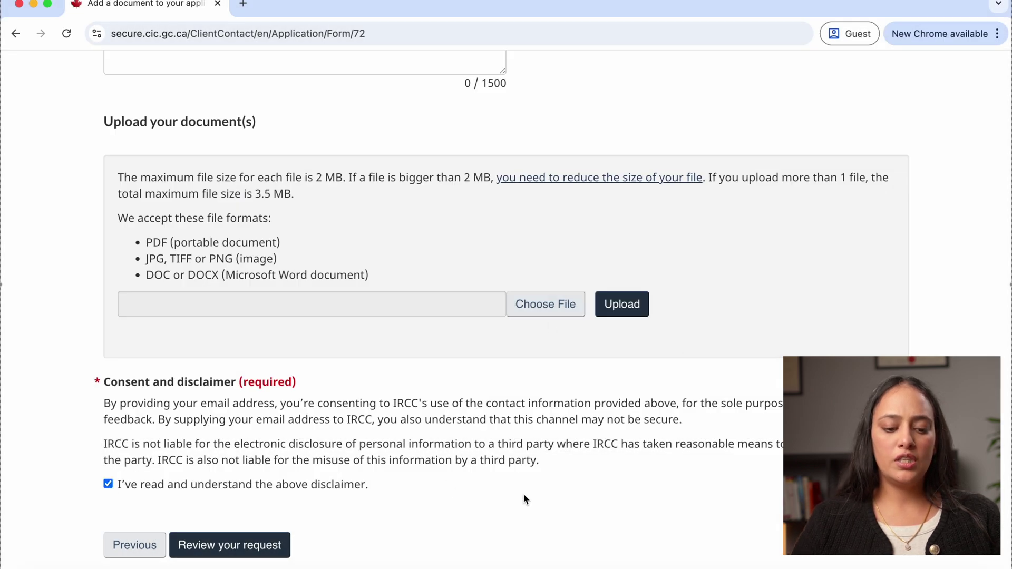
{"action": "scroll", "coordinate": [524, 494], "scroll_direction": "down", "scroll_amount": 3}
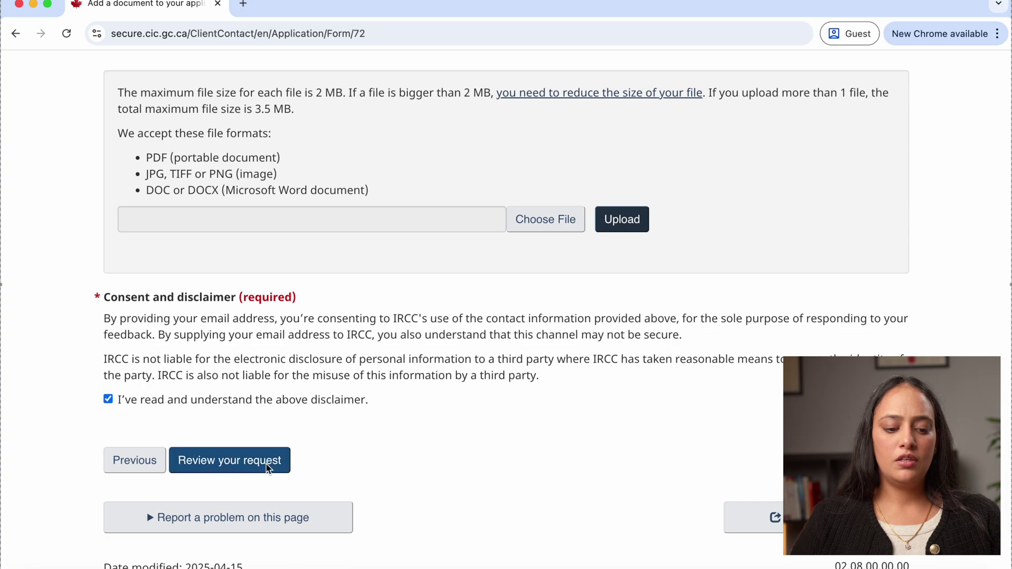